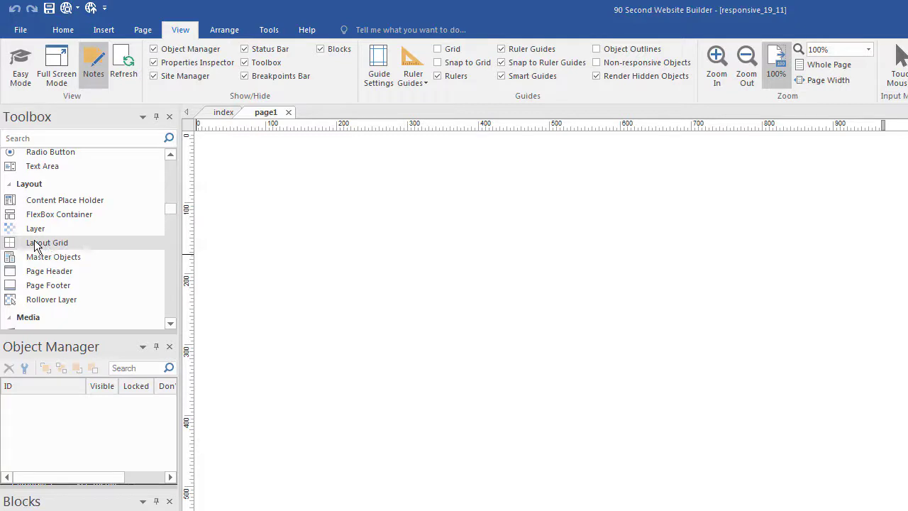
Insert a layout grid at the top of the blank page1
left_click(47, 243)
left_click(250, 180)
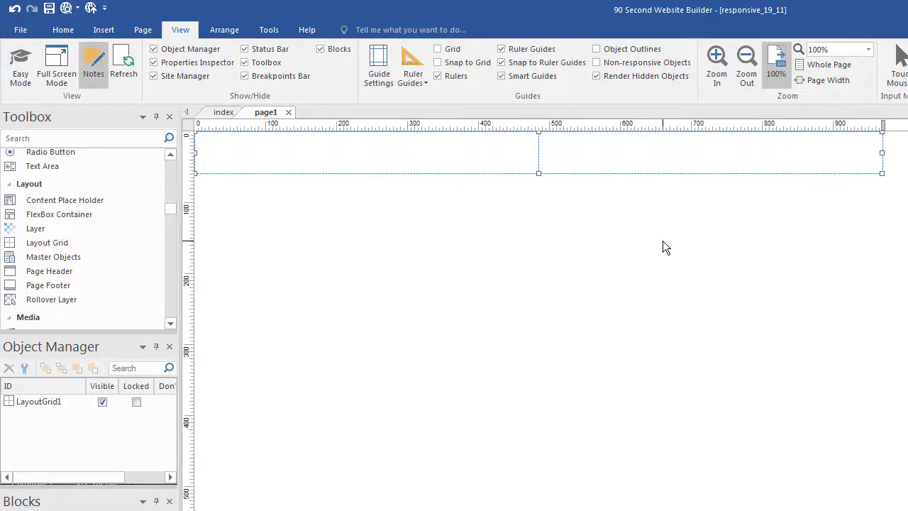
Open the layout grid's properties and resize its two columns to 3x and 9x
double_click(513, 160)
left_click_drag(678, 196, 673, 148)
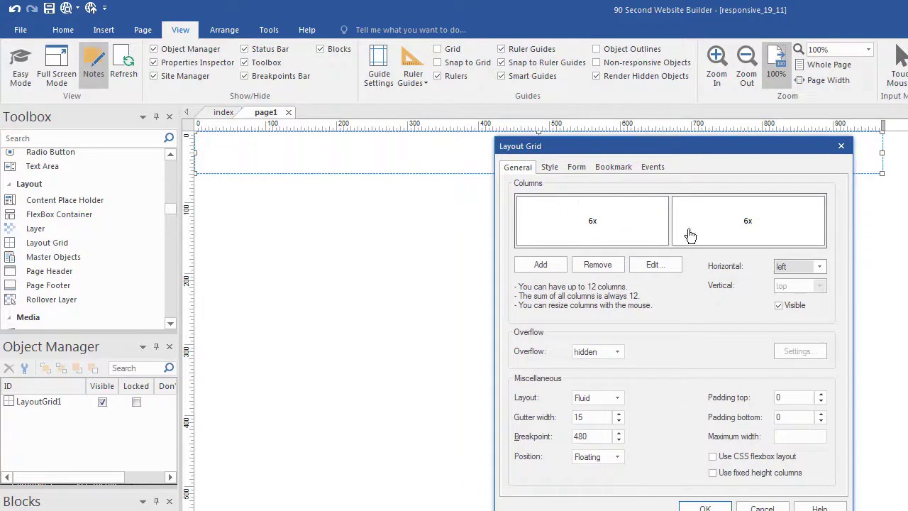
left_click(658, 229)
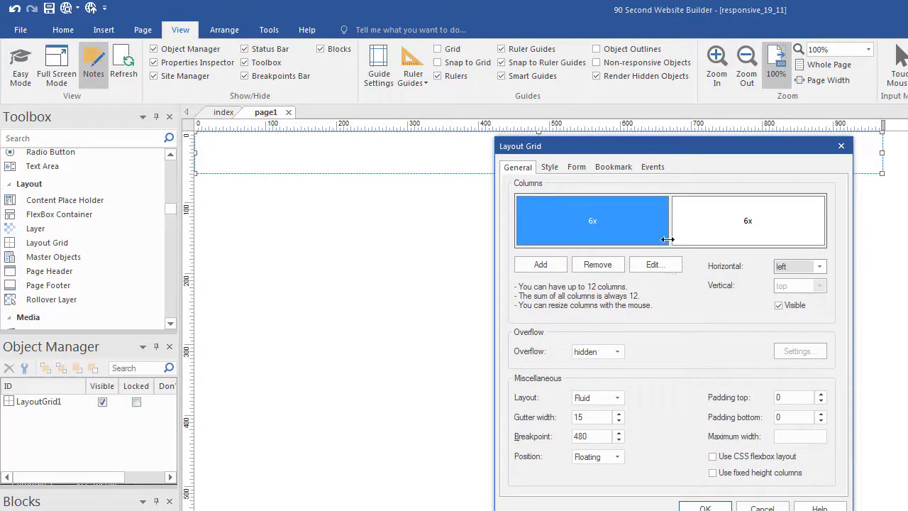
left_click_drag(686, 237, 612, 234)
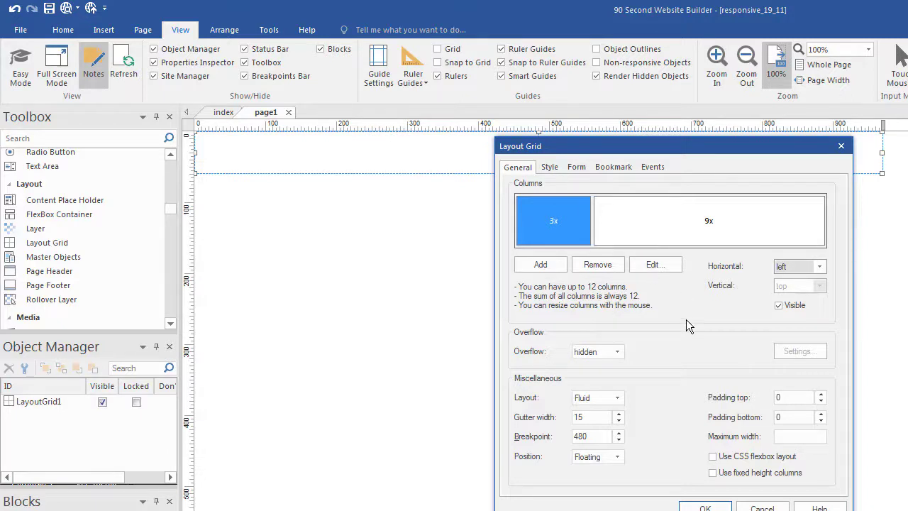
Add two more columns to the layout grid and size the four columns 3x, 3x, 4x and 2x
left_click(539, 265)
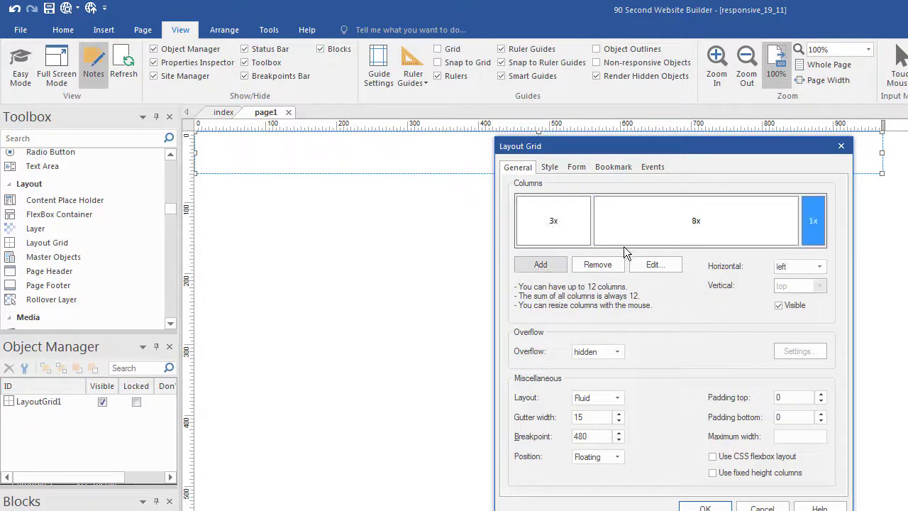
left_click_drag(799, 213, 721, 218)
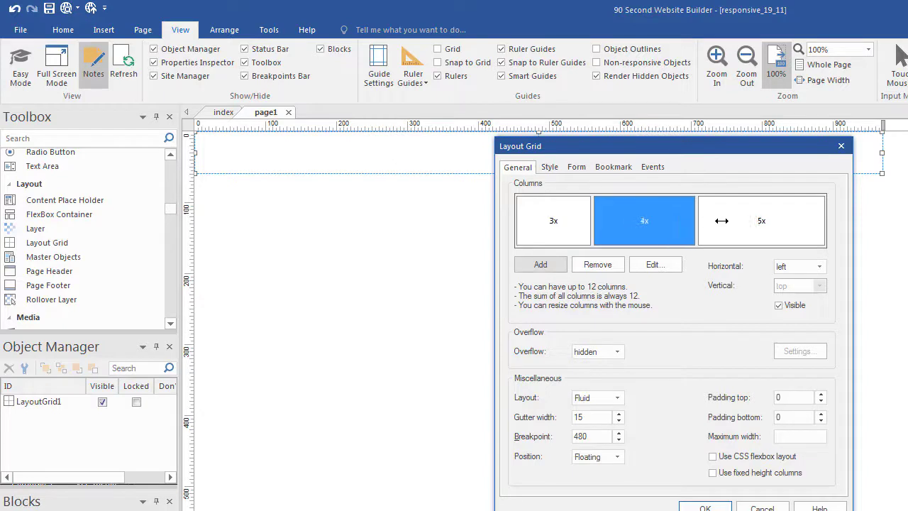
left_click_drag(696, 222, 730, 220)
left_click(588, 215)
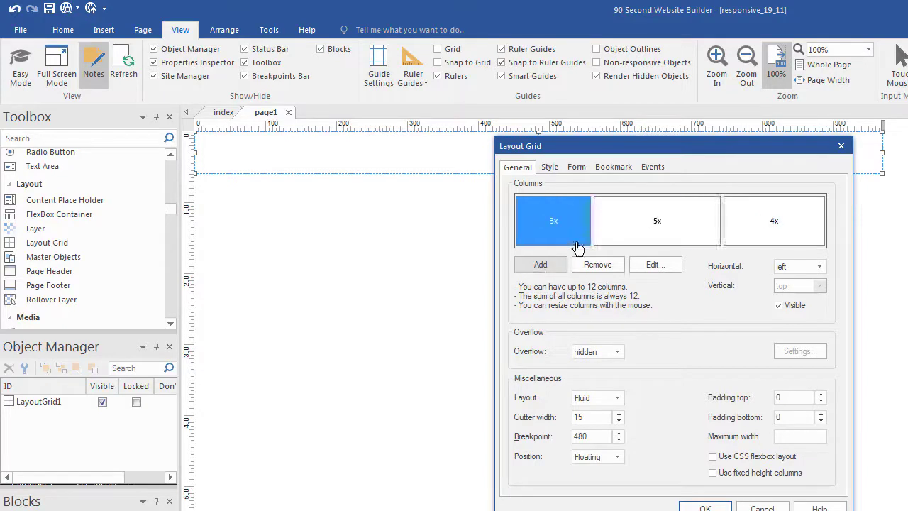
left_click(539, 265)
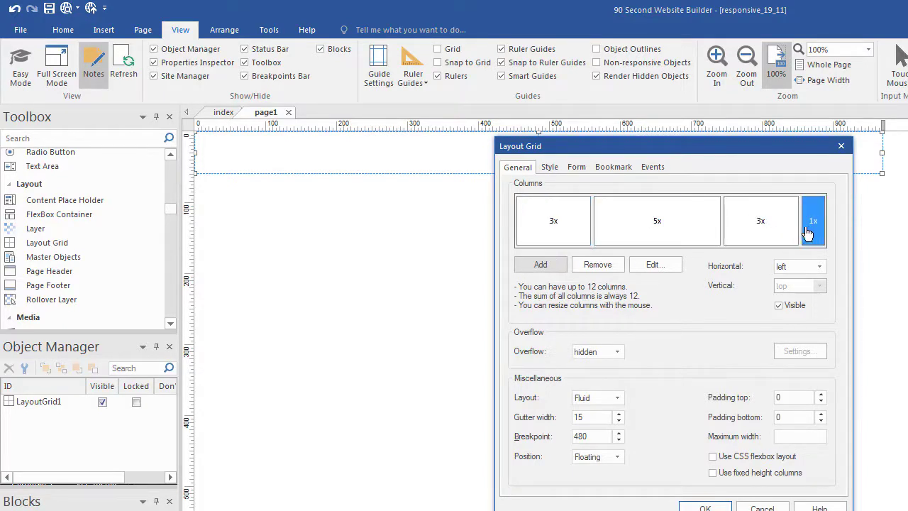
left_click_drag(798, 223, 692, 218)
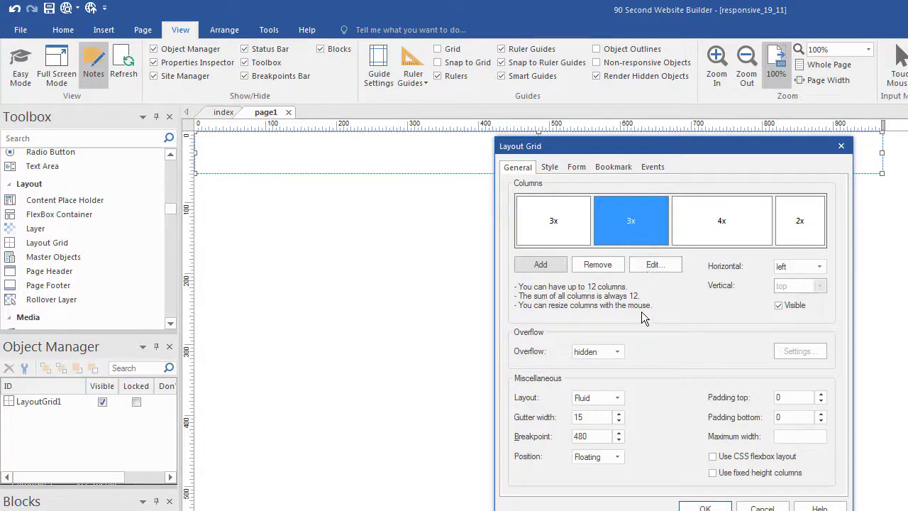
Examine the background modes for the 4x column, and discard all changes to the layout grid's properties
left_click(718, 232)
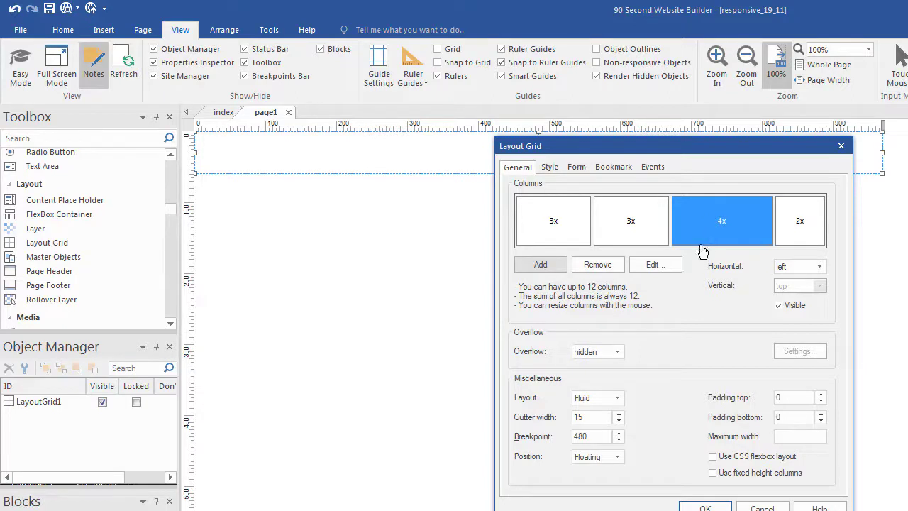
left_click(650, 265)
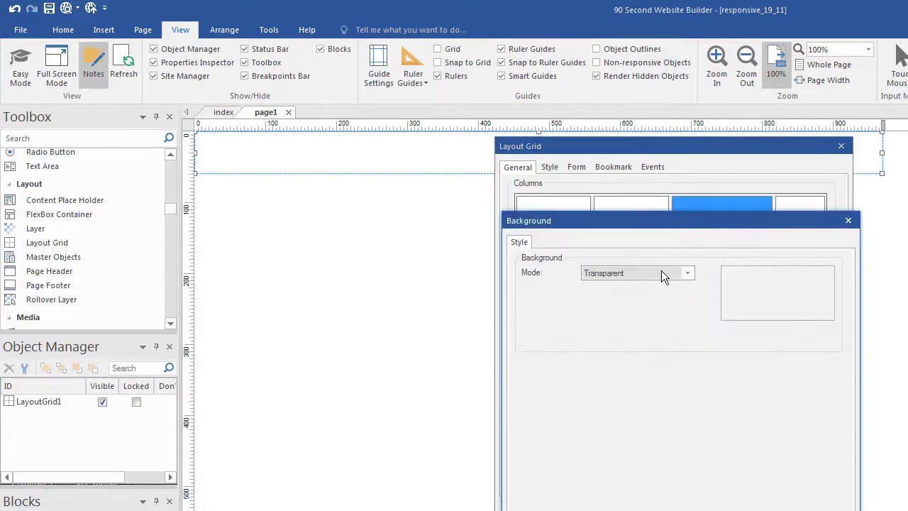
left_click_drag(665, 222, 727, 189)
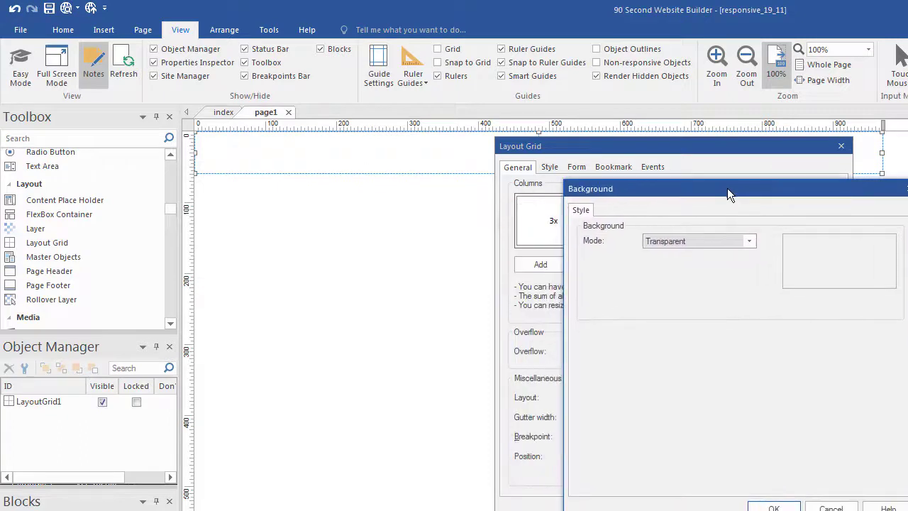
left_click(718, 241)
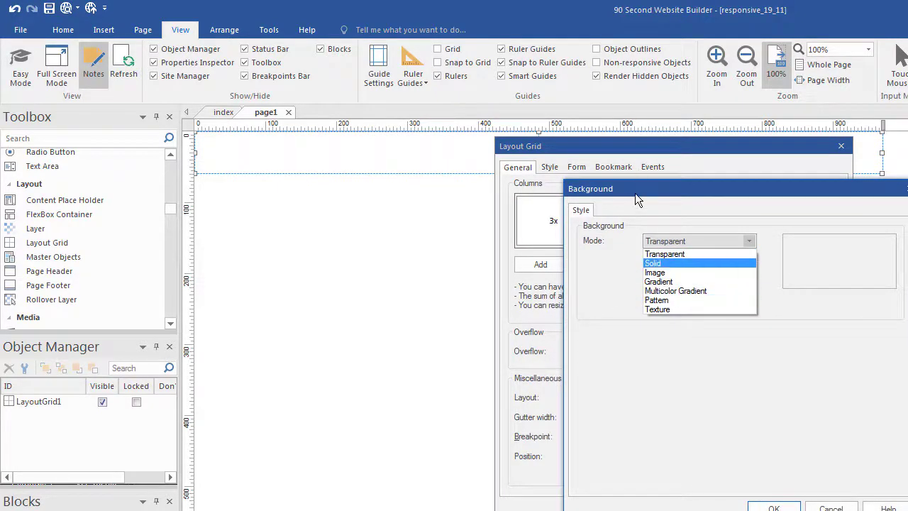
left_click(759, 194)
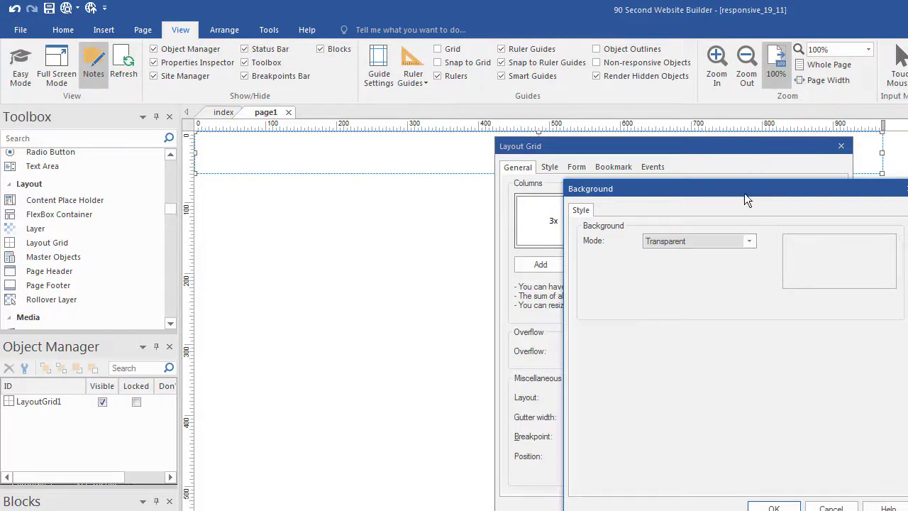
left_click_drag(745, 168, 741, 168)
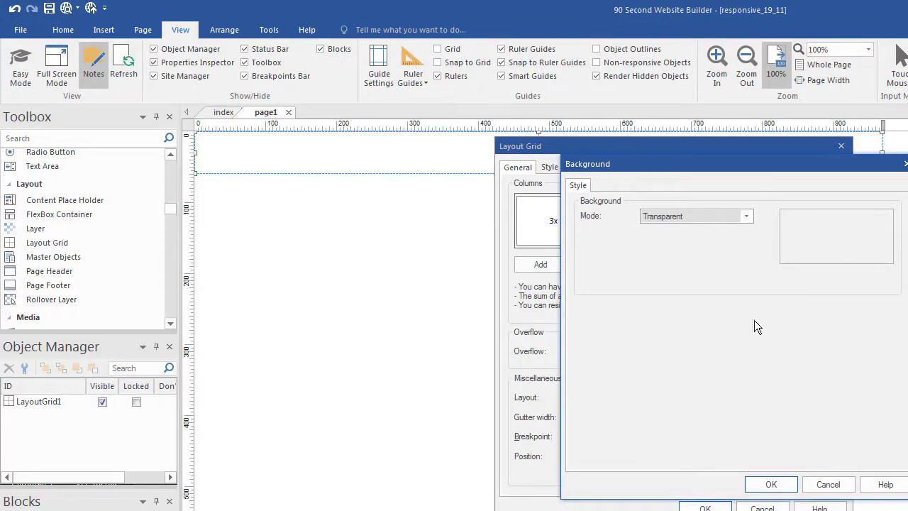
left_click(828, 486)
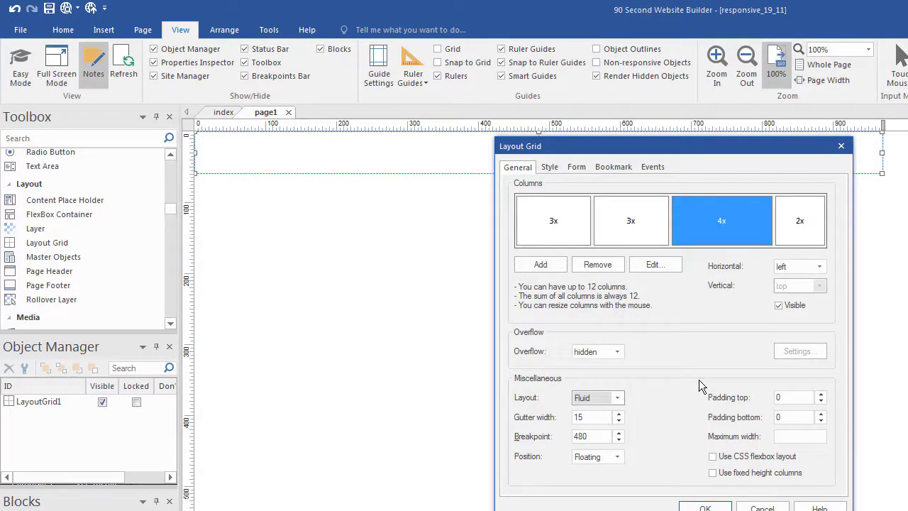
left_click(770, 507)
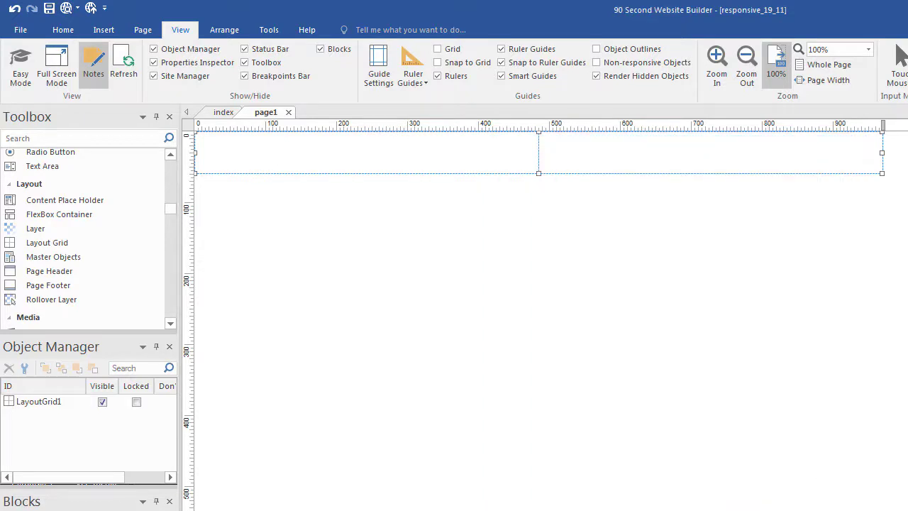
key("Escape")
Switch to the Blog Carousel page in Chrome and examine how its header, carousel and columns adapt to narrower and wider window widths
left_click_drag(907, 99, 180, 2)
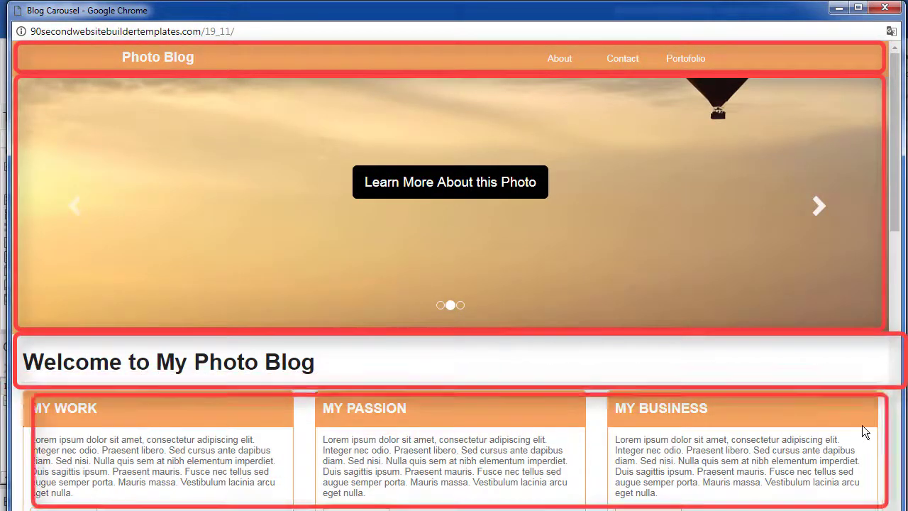
left_click_drag(901, 342, 815, 333)
left_click_drag(904, 323, 888, 292)
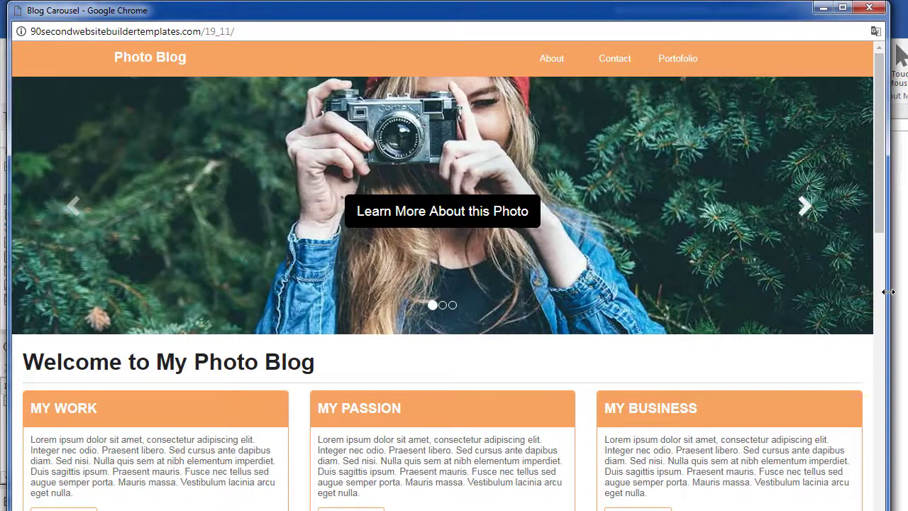
left_click_drag(888, 292, 553, 320)
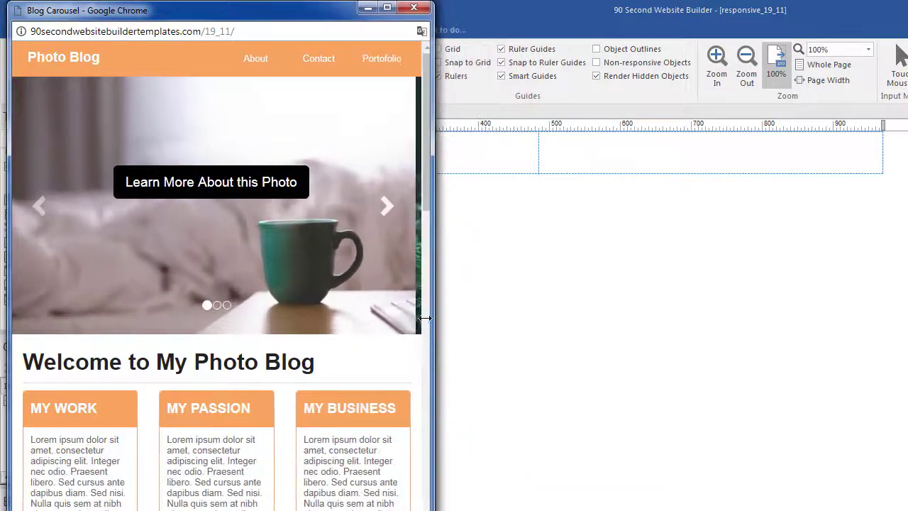
left_click_drag(424, 318, 863, 302)
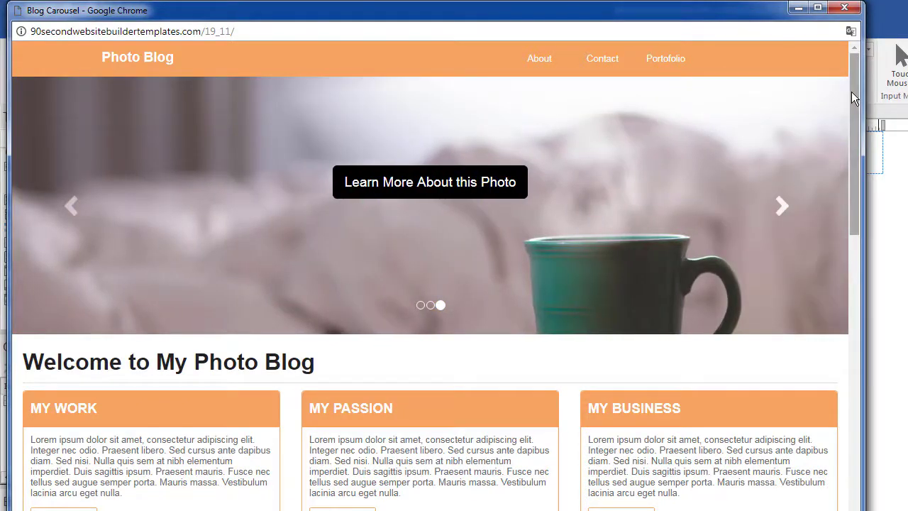
Examine how the photo gallery rearranges at narrower window widths, and return to 90 Second Website Builder
left_click_drag(852, 92, 853, 298)
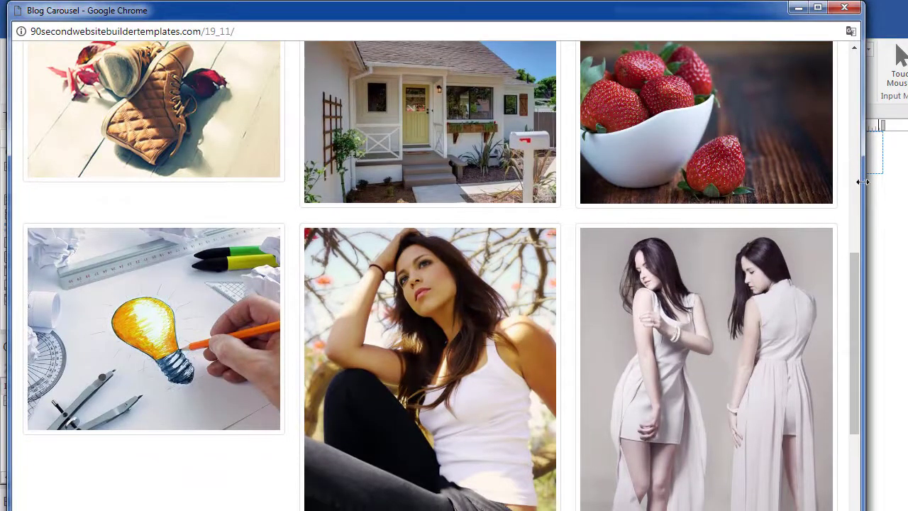
left_click_drag(863, 188, 551, 189)
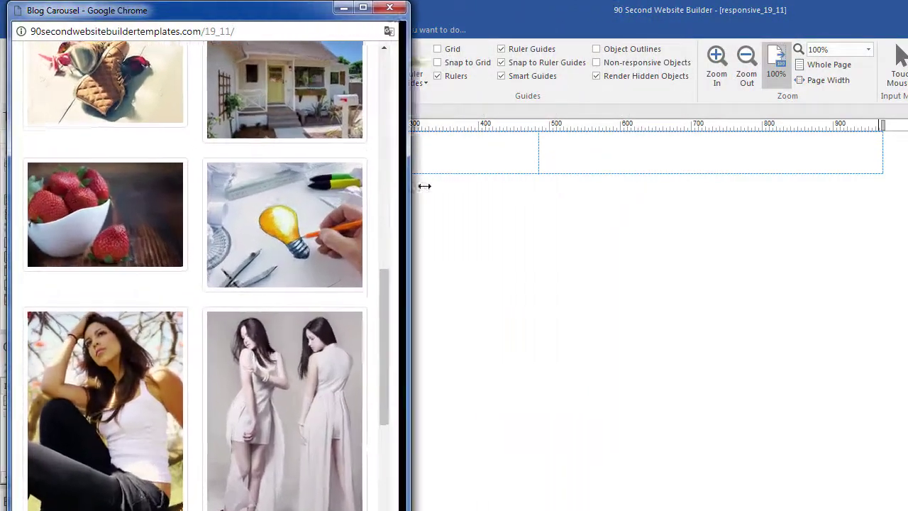
left_click_drag(424, 186, 473, 179)
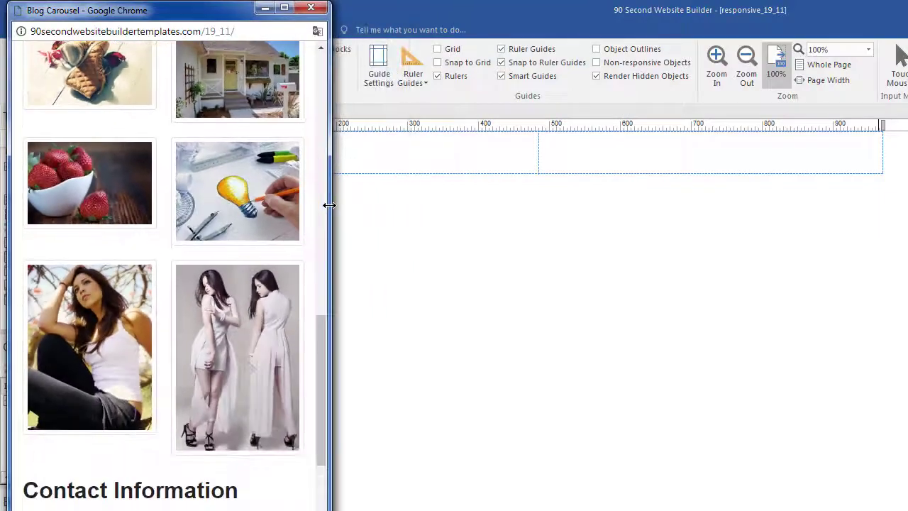
left_click_drag(304, 209, 907, 142)
scroll(459, 276, "up", 8)
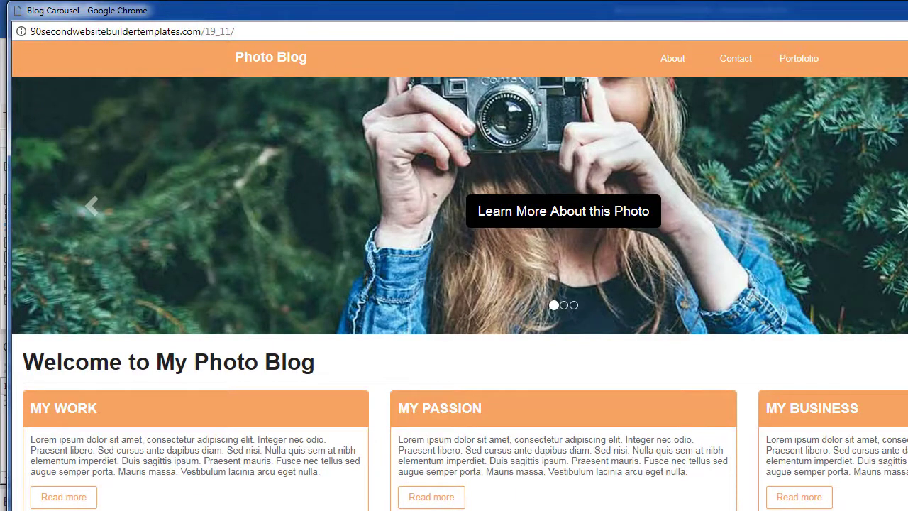
left_click_drag(723, 10, 907, 30)
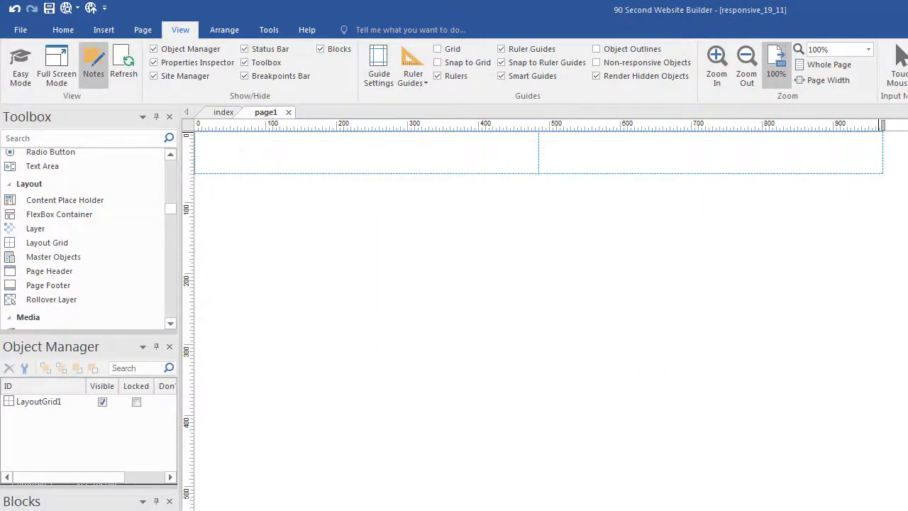
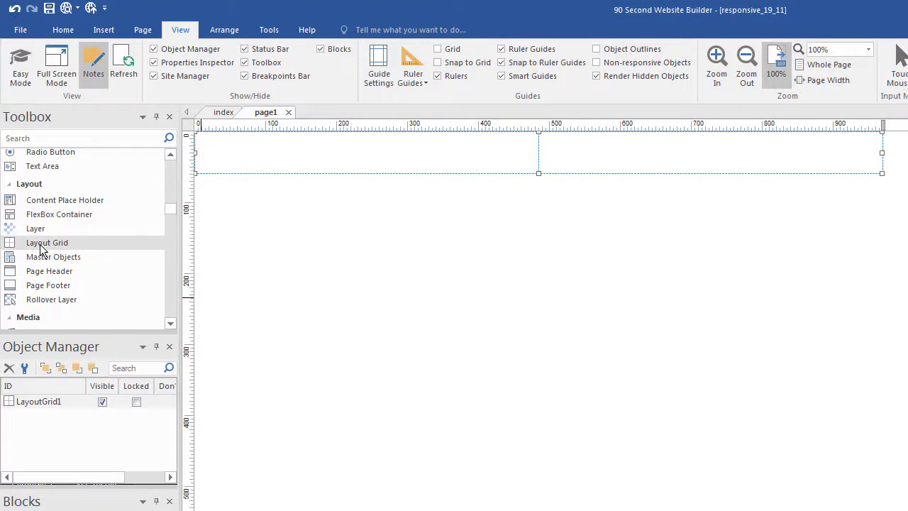
Insert a second layout grid below the first and select each grid in turn to match it with its object entry
left_click_drag(40, 250, 377, 277)
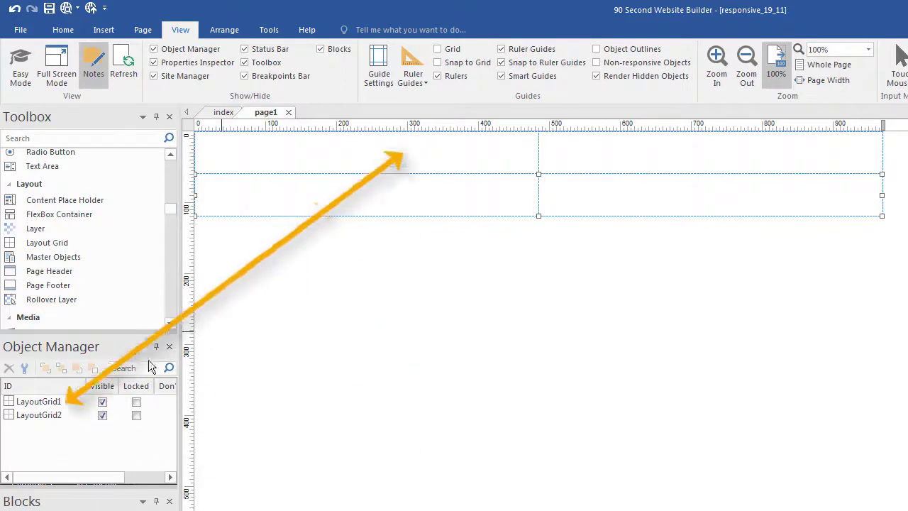
left_click(394, 168)
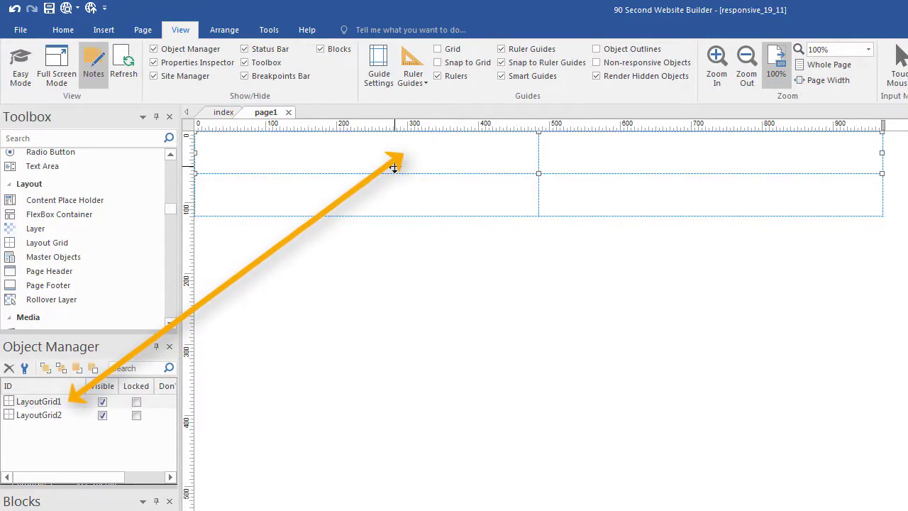
left_click(39, 415)
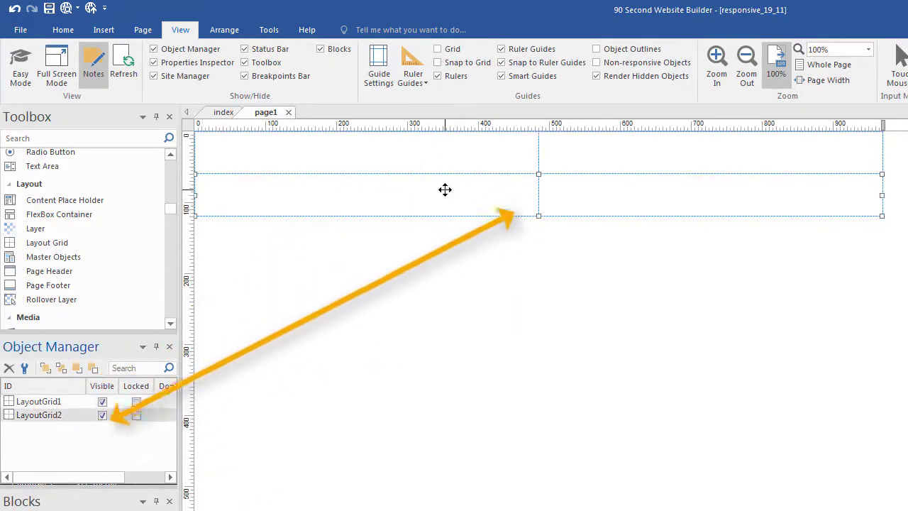
Try to move the second and the first layout grid freely to other positions on the page
mouse_move(429, 197)
left_mouse_down()
mouse_move(700, 300)
mouse_move(794, 281)
left_mouse_up()
left_click_drag(650, 200, 578, 175)
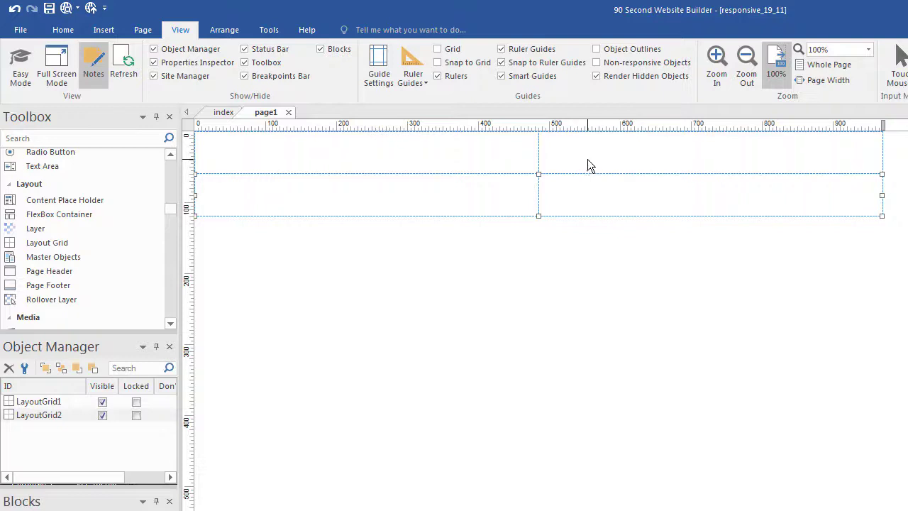
left_click(581, 152)
left_click_drag(581, 152, 605, 392)
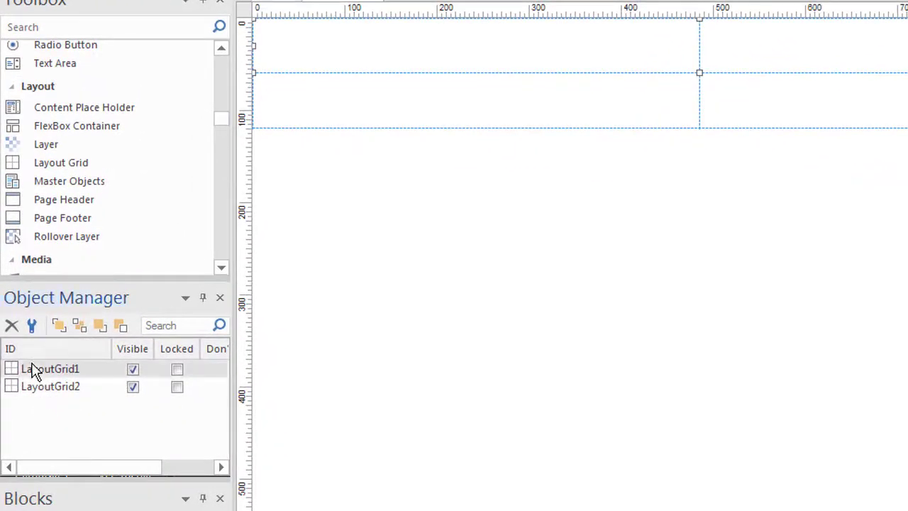
Move LayoutGrid1 below LayoutGrid2 in the object order, and restore the original order
left_click_drag(15, 375, 16, 424)
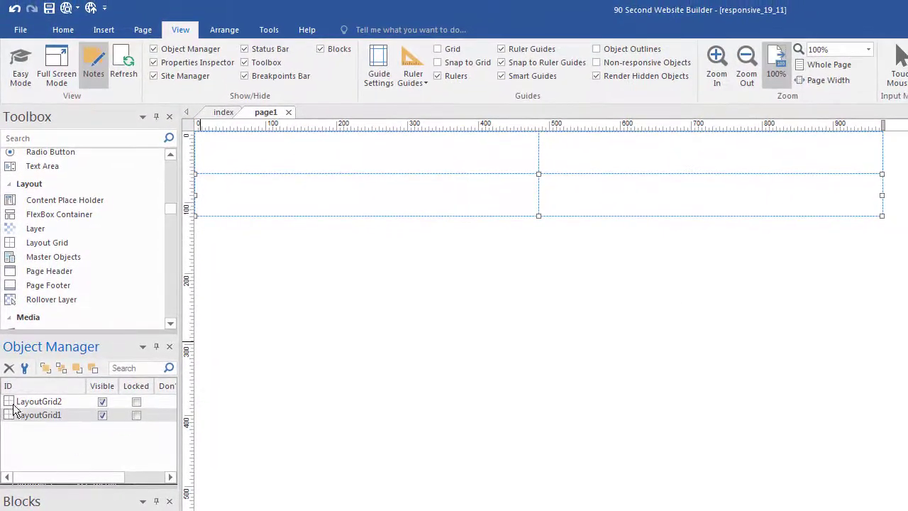
left_click(8, 402)
left_click_drag(10, 426, 9, 425)
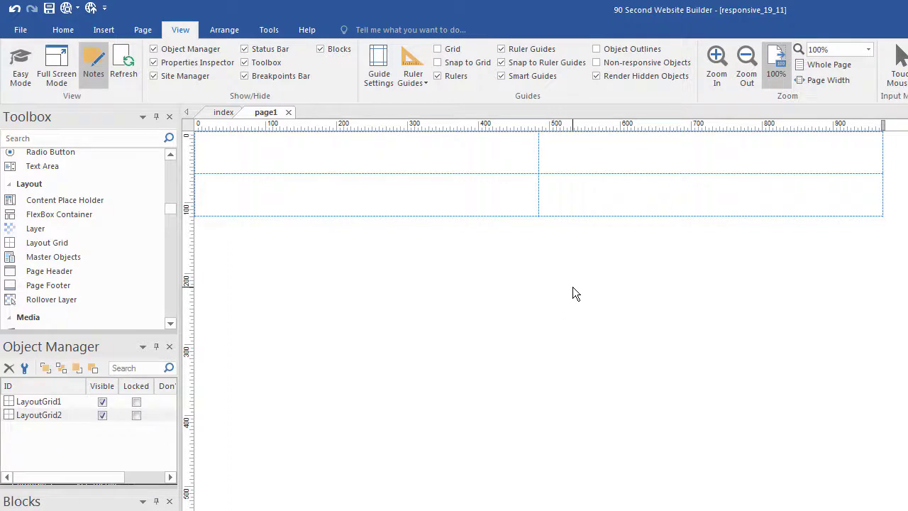
Open the index page to examine how its content is arranged in layout grids
left_click(224, 113)
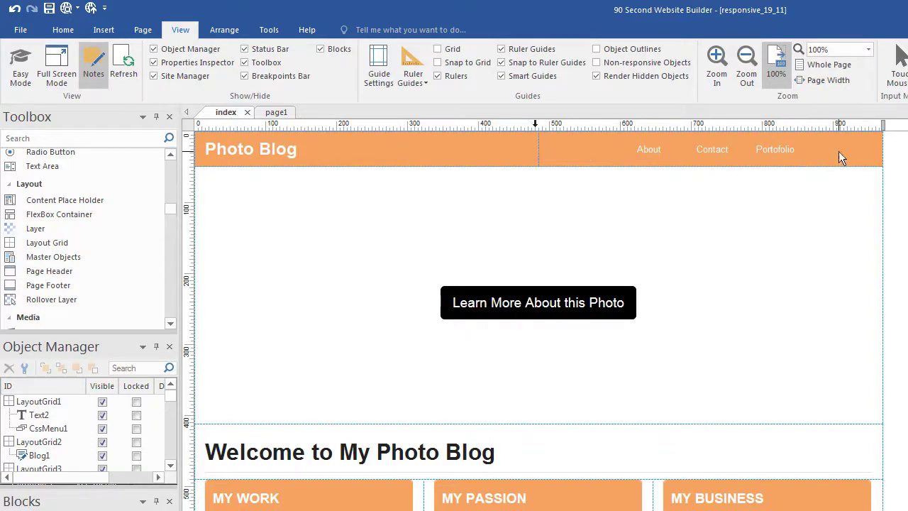
Move the Photo Blog title from the header grid into the grid below, return it, and try shifting it within its column
left_click(869, 153)
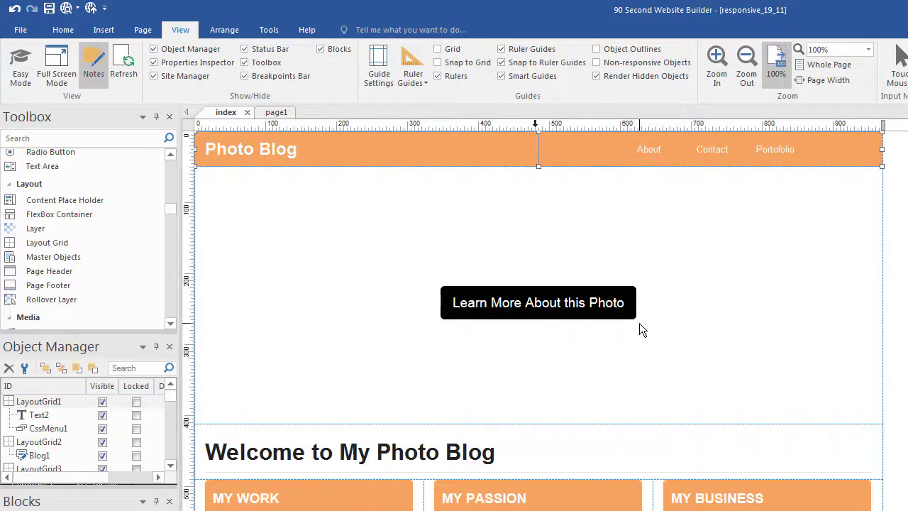
left_click(277, 152)
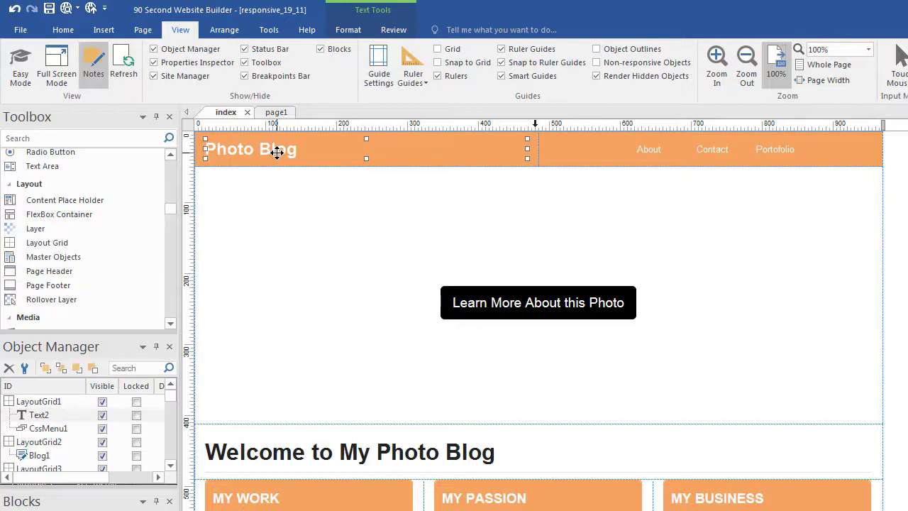
left_click_drag(277, 153, 362, 239)
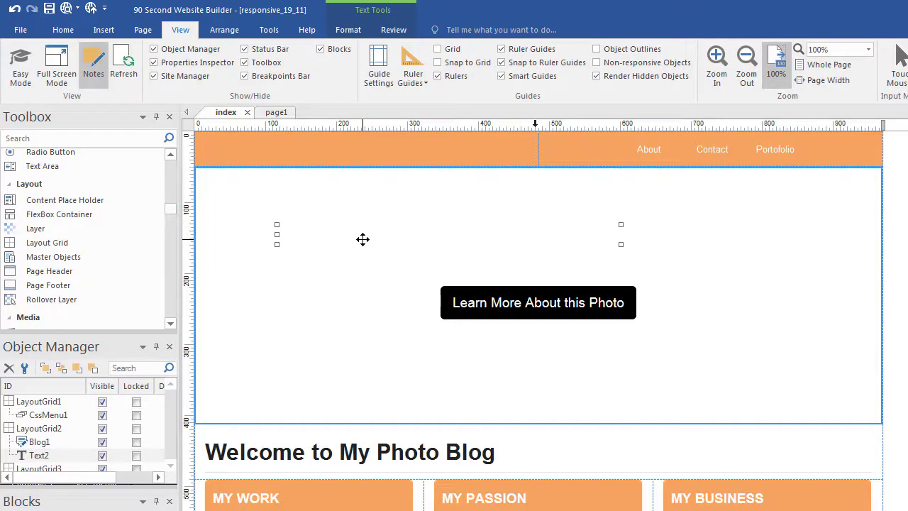
left_click_drag(362, 239, 310, 128)
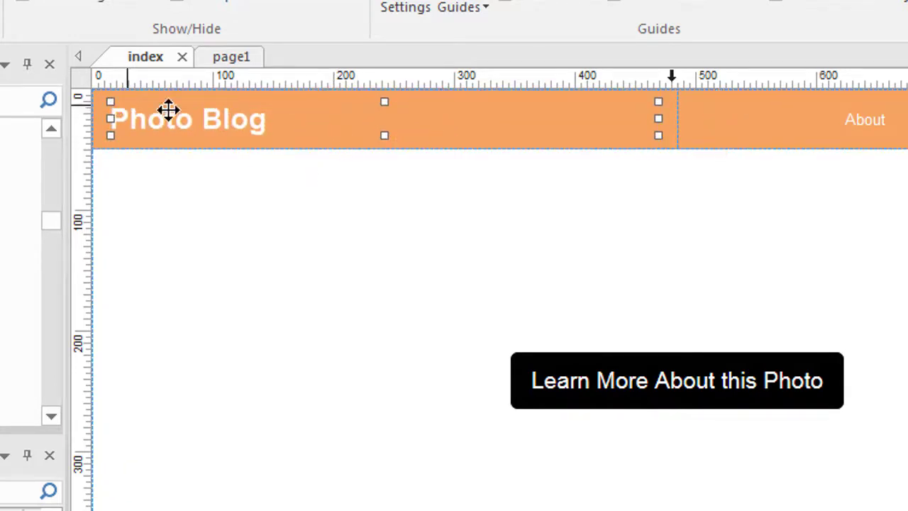
left_click_drag(146, 117, 419, 130)
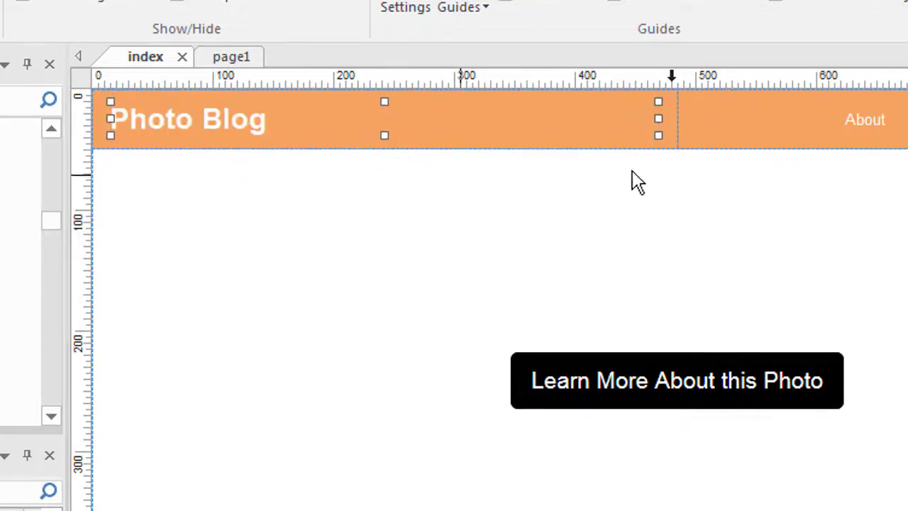
Pull the navigation menu out of the header grid onto the empty area beside the page, and return it to the second column
left_click(522, 113)
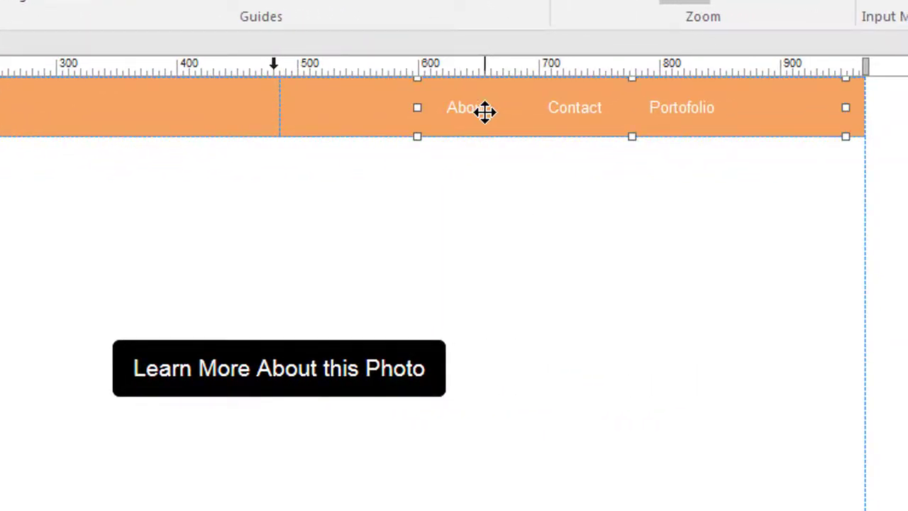
left_click_drag(486, 112, 905, 206)
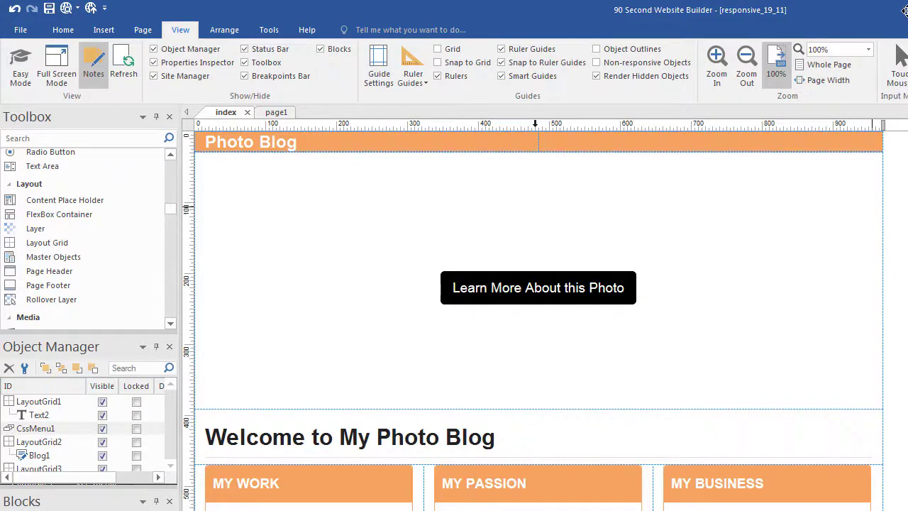
left_click(759, 214)
left_click_drag(735, 263, 756, 288)
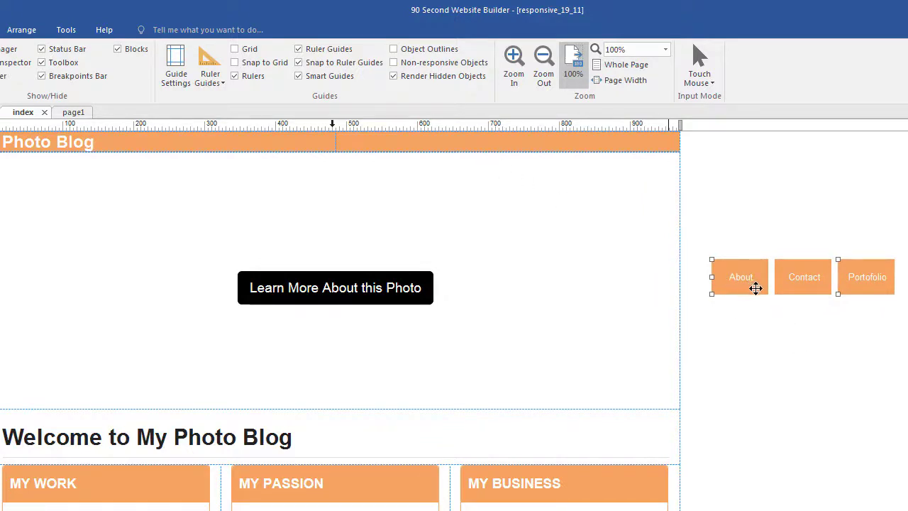
left_click_drag(733, 284, 469, 145)
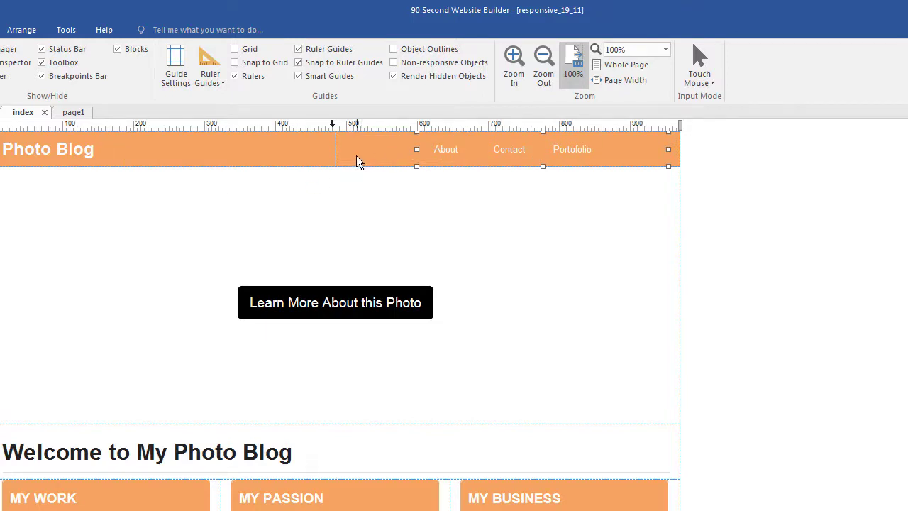
Open the header layout grid's properties and compare the horizontal and vertical alignment of its two columns
double_click(379, 153)
left_click_drag(443, 206, 250, 133)
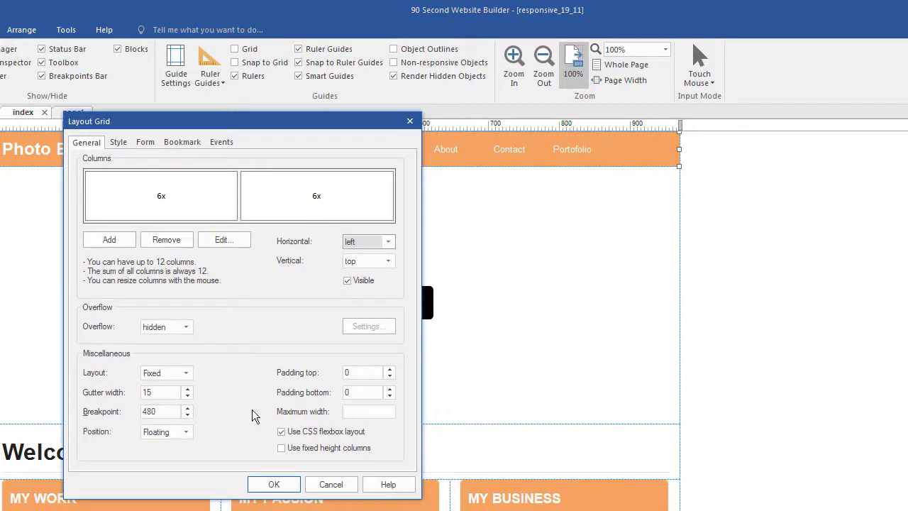
left_click(190, 203)
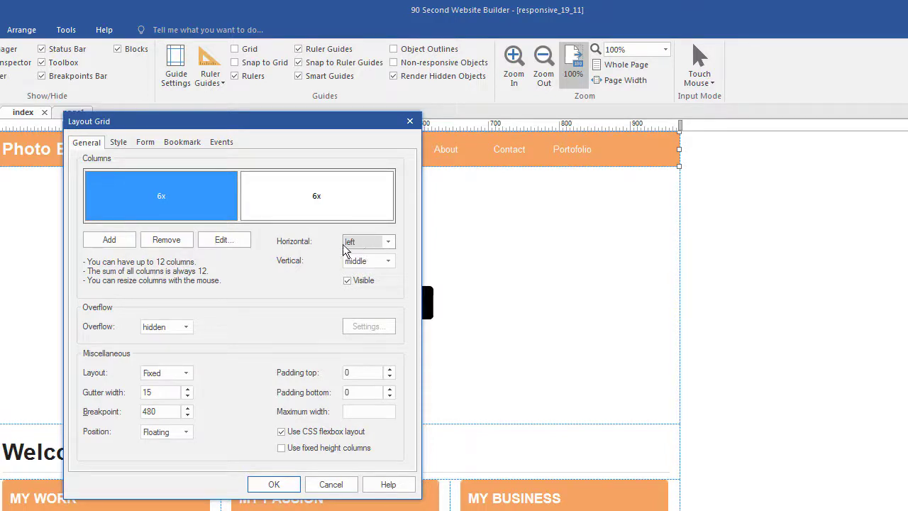
left_click(308, 197)
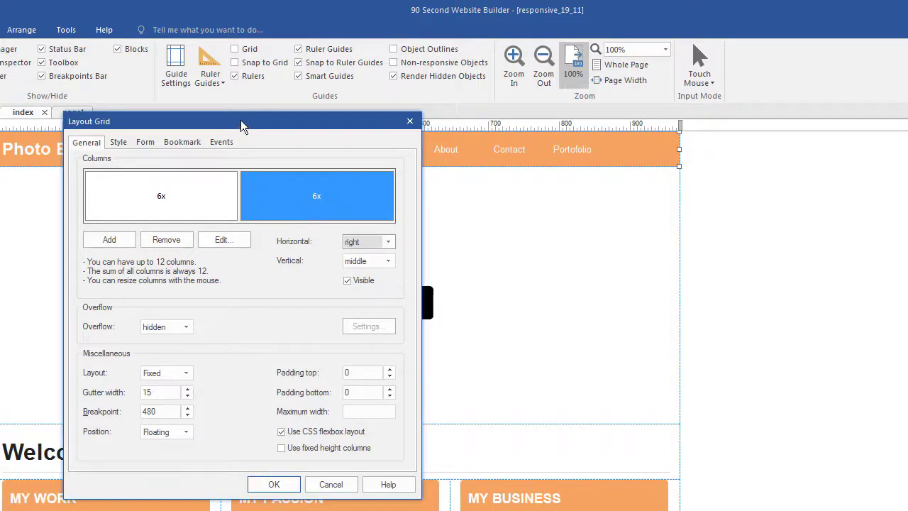
left_click_drag(224, 125, 223, 102)
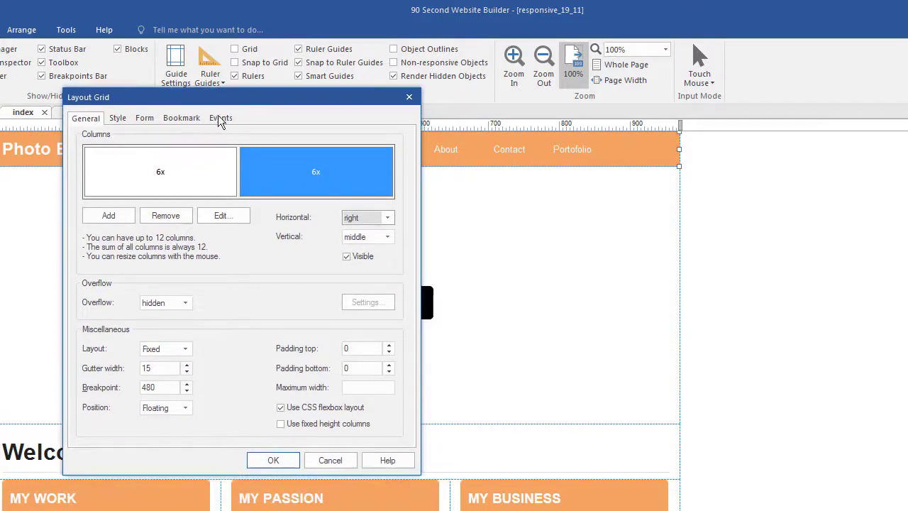
Review the header grid's layout choices, its breakpoint value and its position choices
left_click(182, 350)
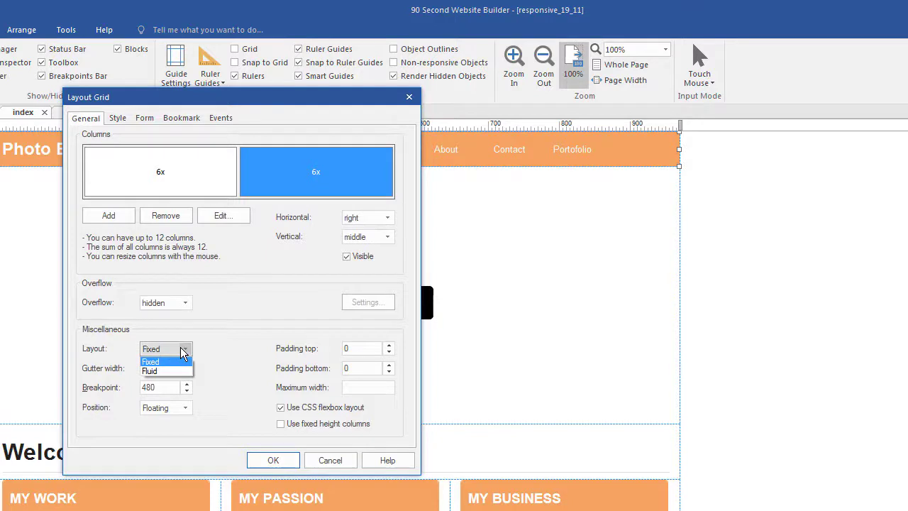
left_click(183, 351)
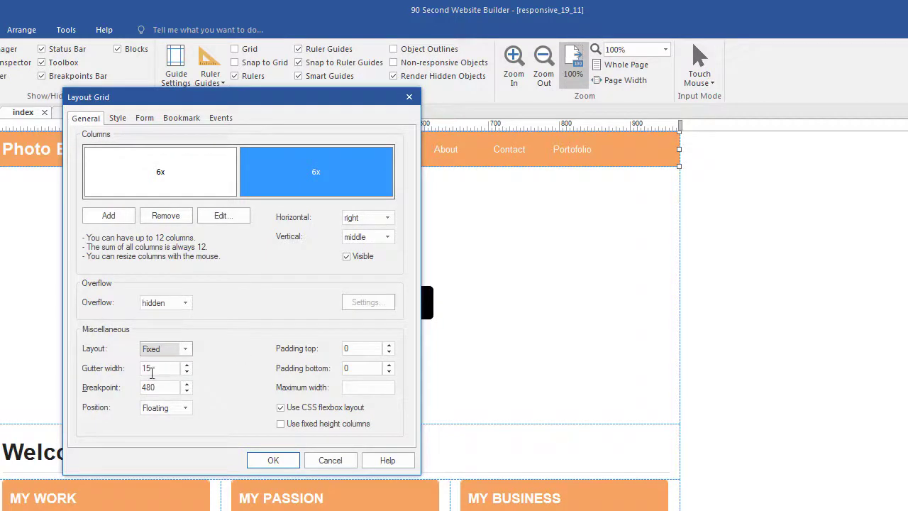
left_click(222, 183)
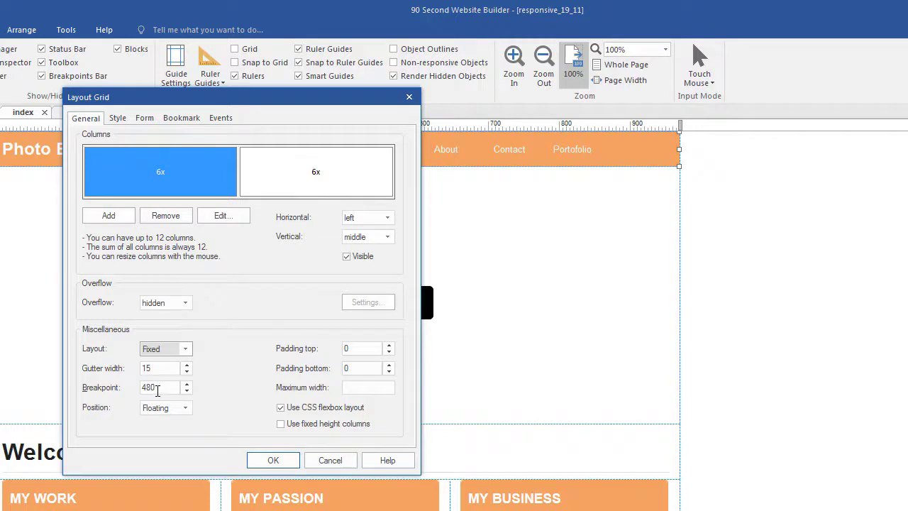
left_click_drag(158, 389, 147, 389)
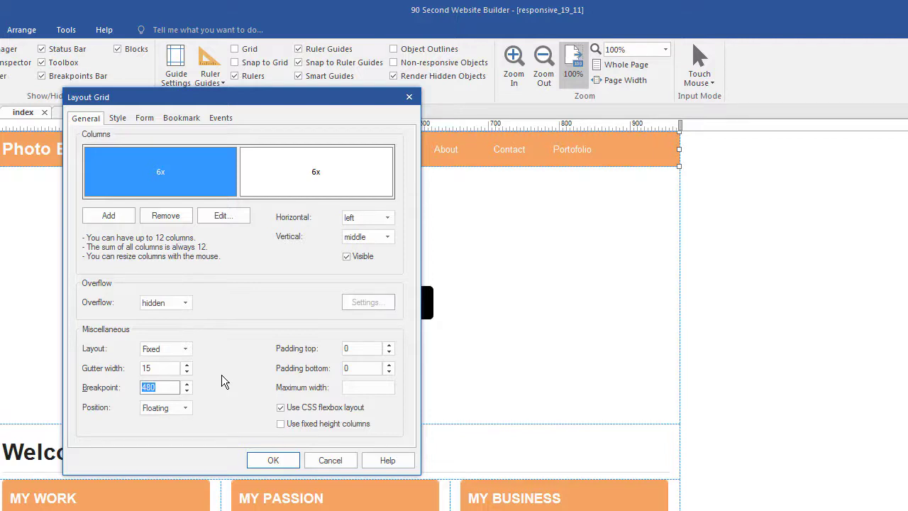
type("480")
left_click(179, 409)
left_click(181, 413)
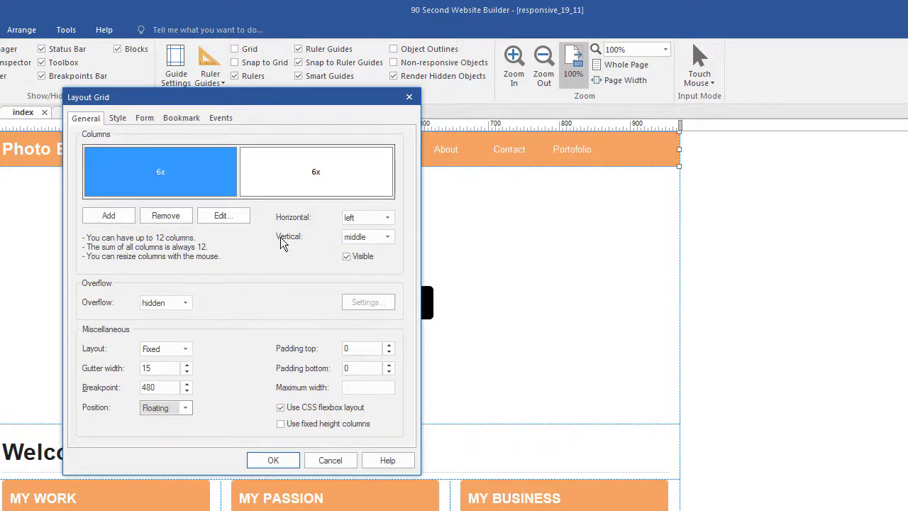
Turn the header grid's CSS flexbox layout off and on again, and accept the properties
left_click(281, 408)
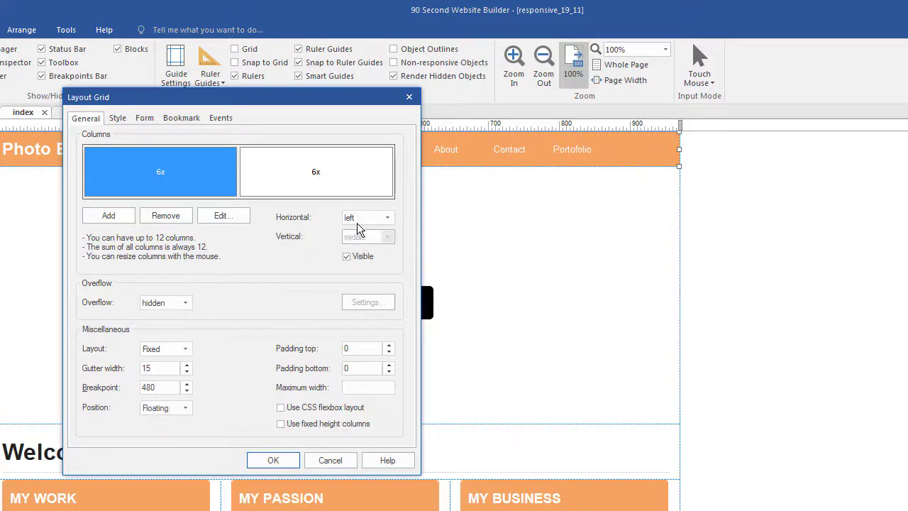
left_click(281, 407)
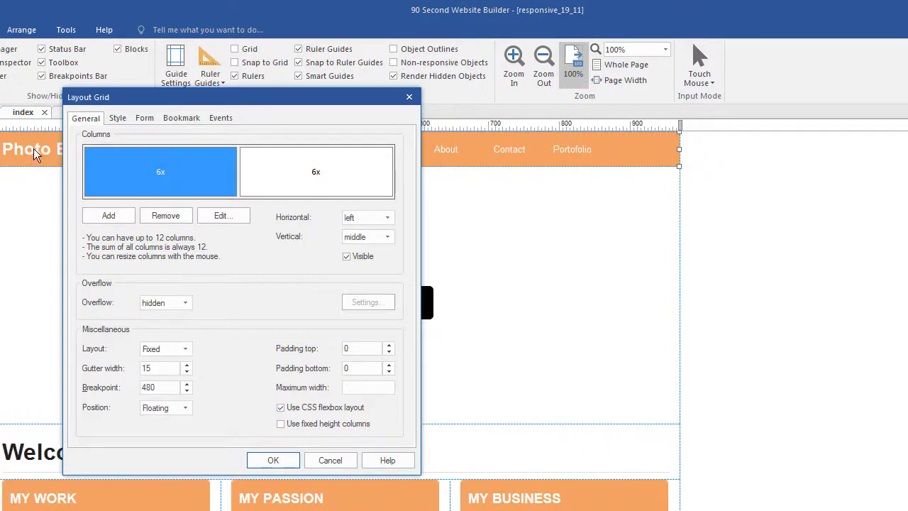
key("Return")
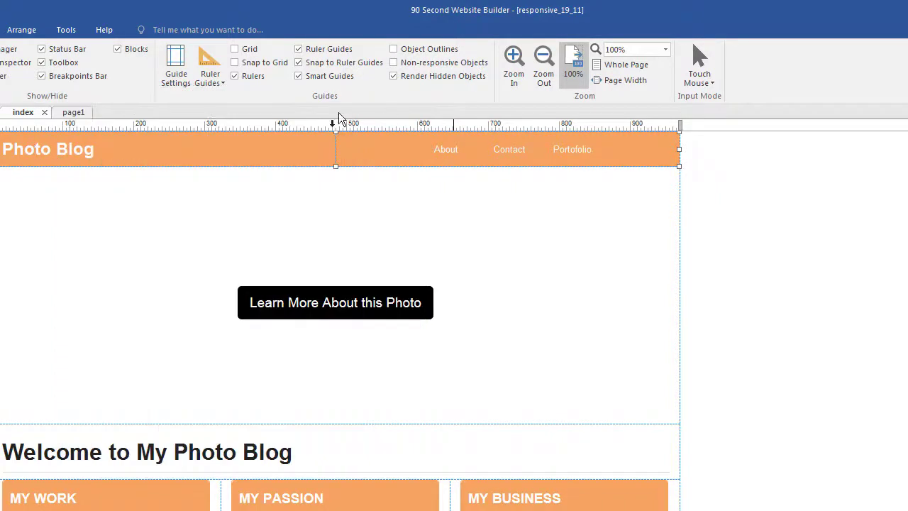
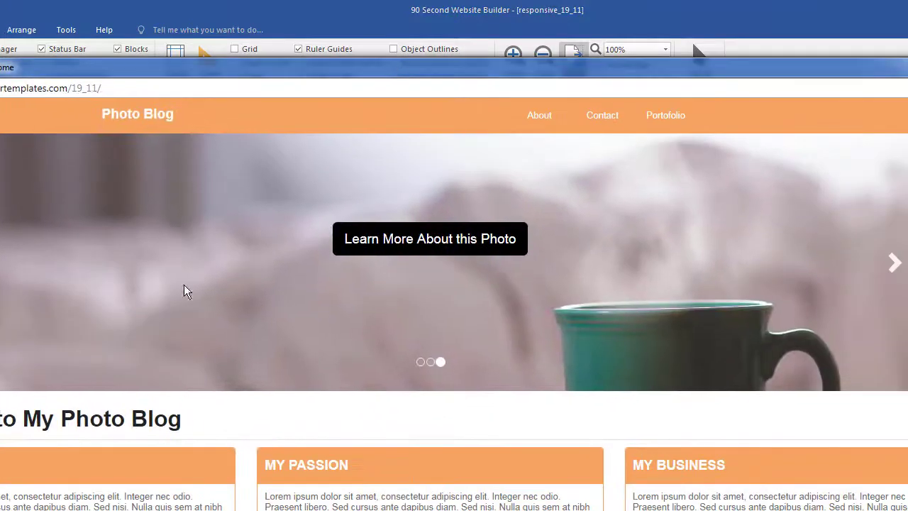
Advance the photo carousel on the published page in the browser
left_click(894, 260)
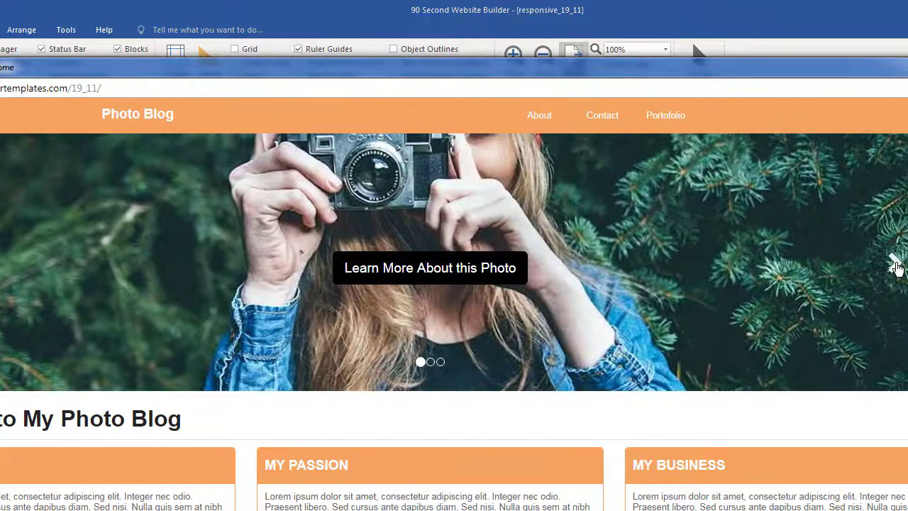
left_click(898, 268)
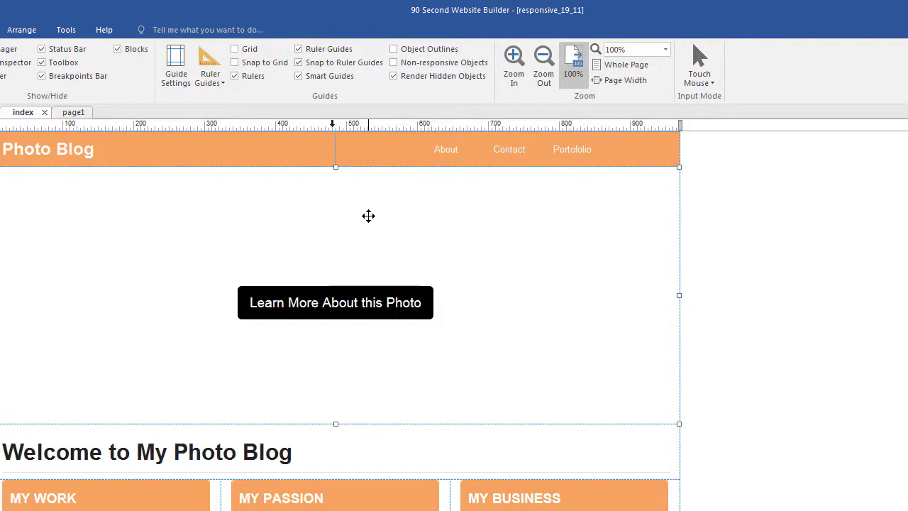
Open the properties of the blog object behind the photo carousel and go through each of its items
double_click(345, 248)
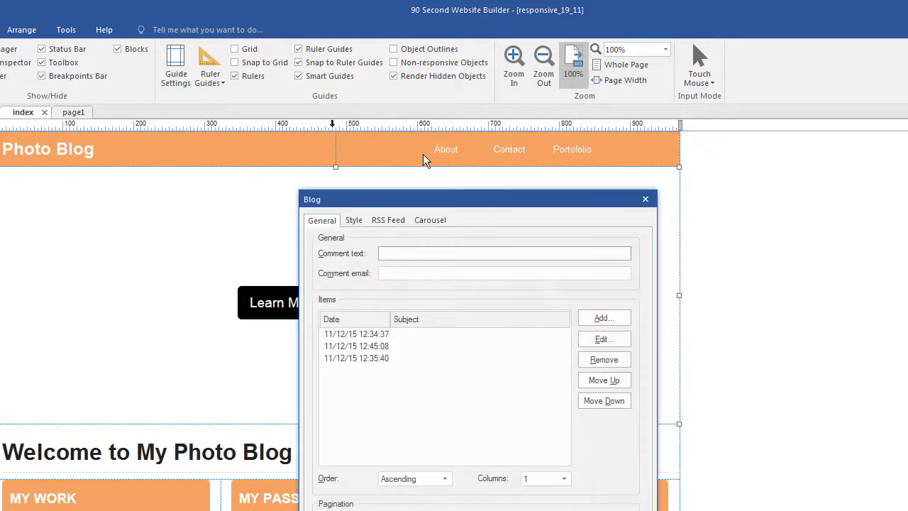
left_click_drag(408, 200, 399, 156)
left_click(361, 291)
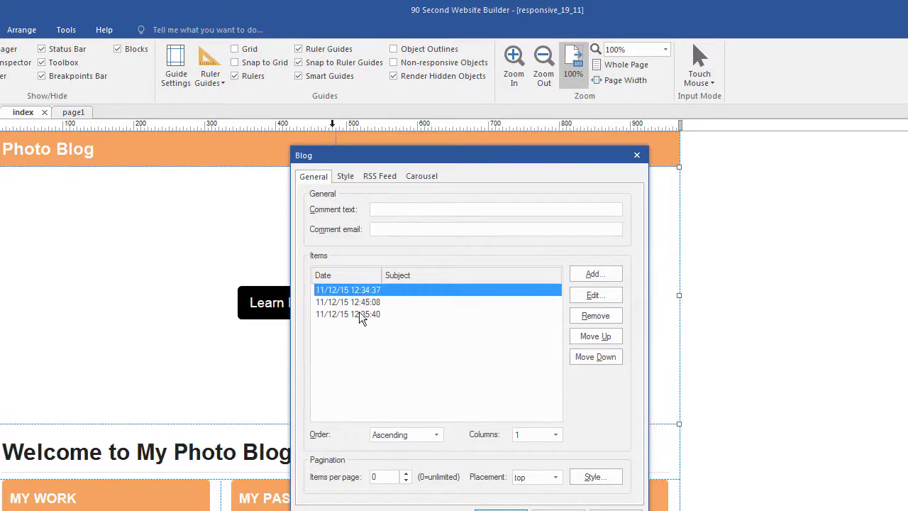
left_click(360, 301)
left_click(359, 314)
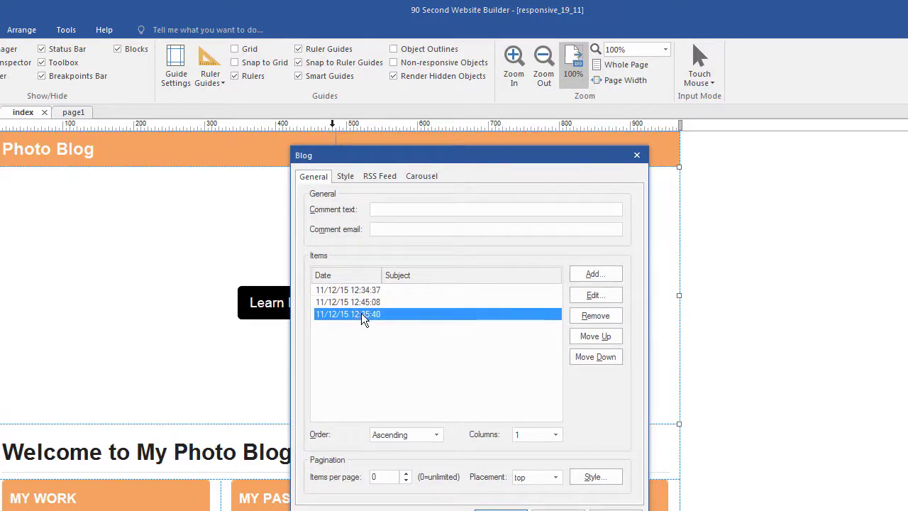
Open the first blog item, check which image file it uses, and close it without changes
double_click(365, 292)
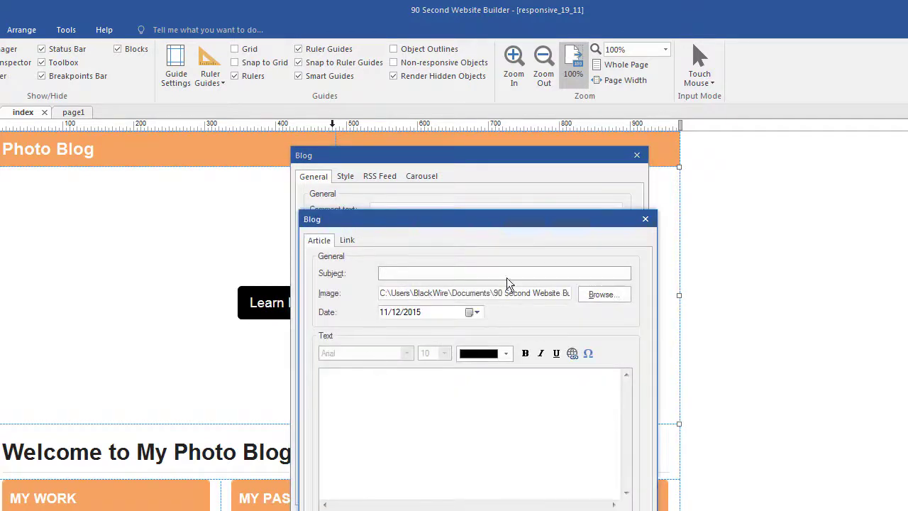
left_click_drag(475, 220, 475, 191)
left_click_drag(466, 264, 552, 268)
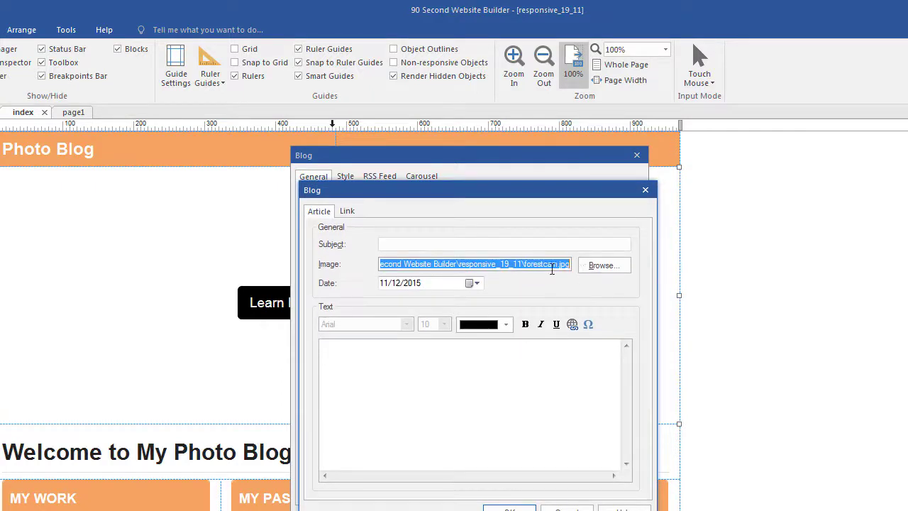
left_click(566, 508)
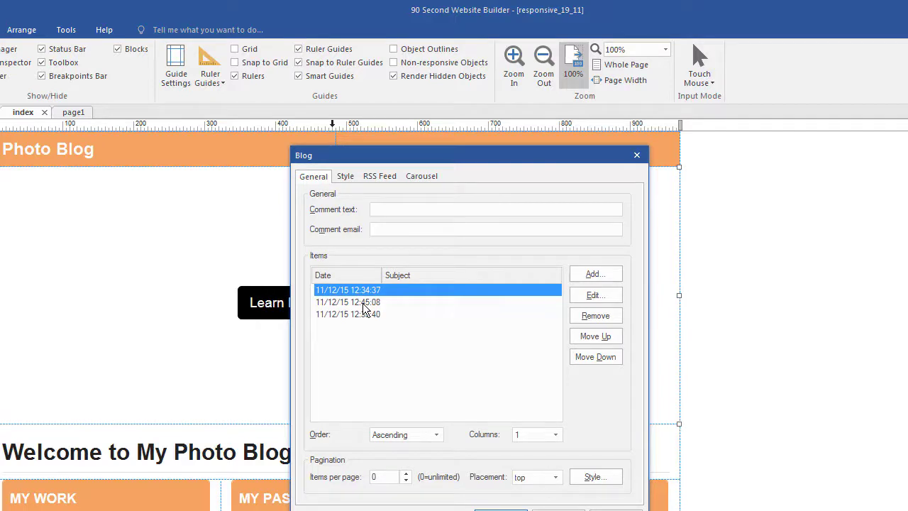
Review the blog object's carousel settings and close its properties
left_click(429, 176)
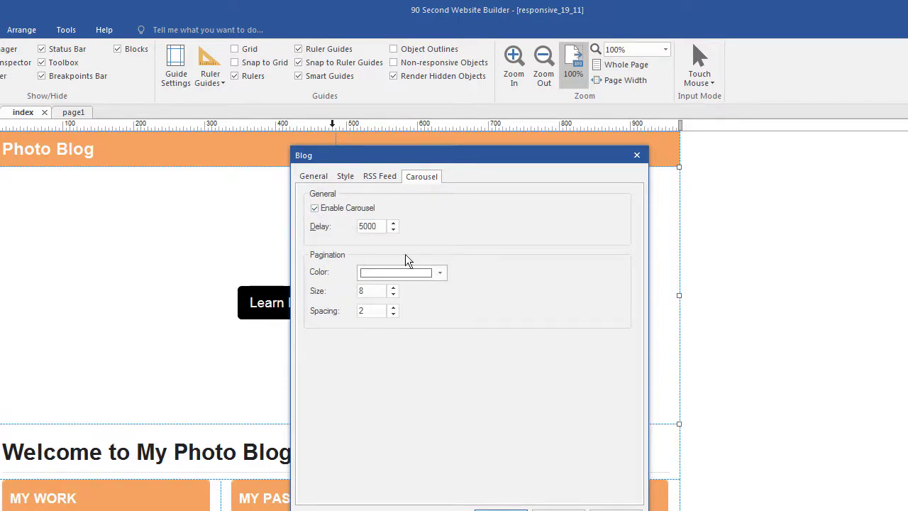
left_click(315, 180)
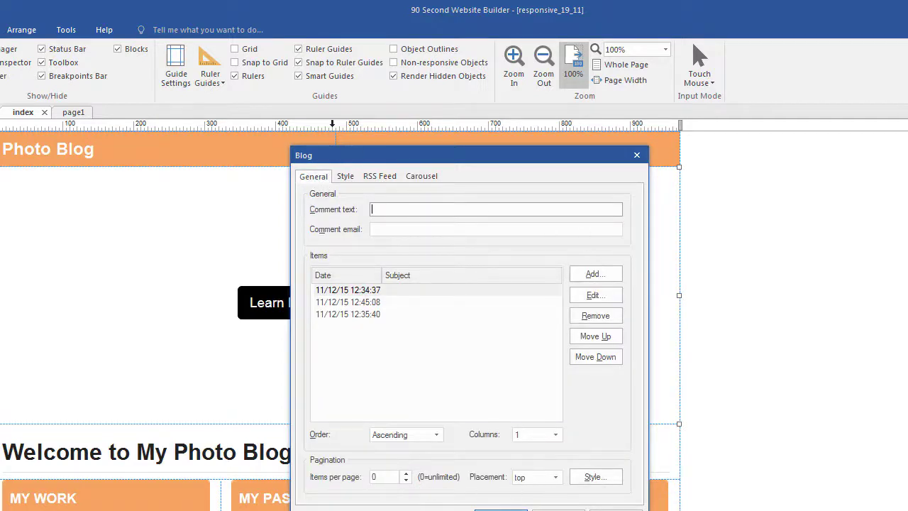
left_click(500, 509)
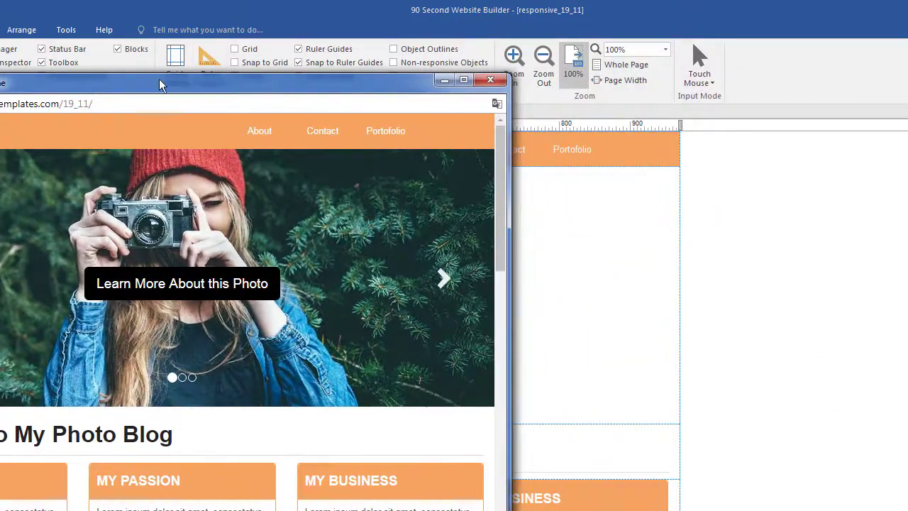
Reposition and widen the browser preview to examine how the photo carousel fills the page, and close it
left_click_drag(159, 78, 384, 86)
left_click_drag(734, 234, 907, 261)
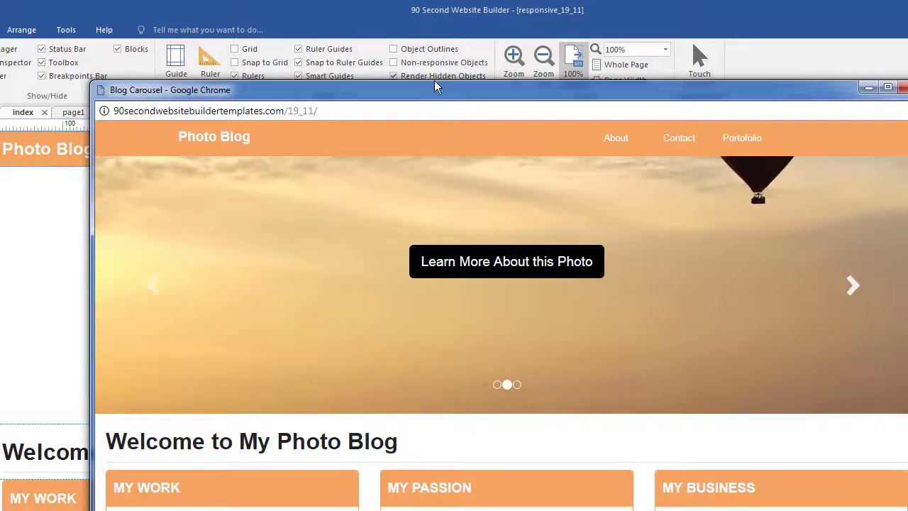
key("alt+F4")
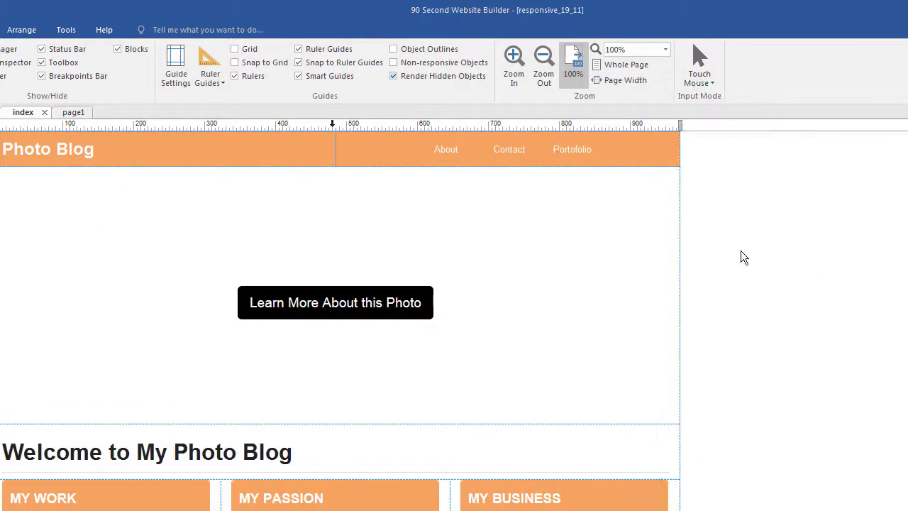
Review the properties of the layout grid holding the Welcome to My Photo Blog heading, and close them without changes
left_click(639, 445)
scroll(763, 349, "down", 1)
scroll(765, 354, "down", 2)
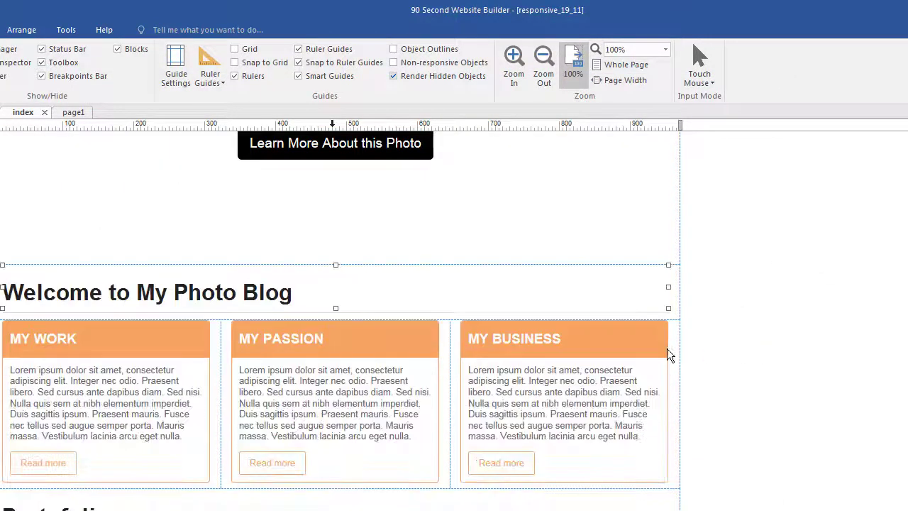
left_click_drag(669, 288, 677, 283)
double_click(676, 284)
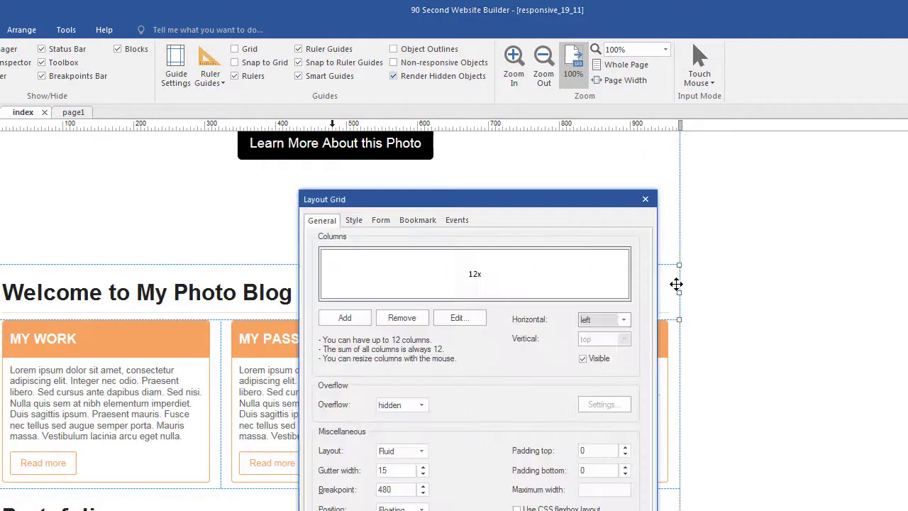
left_click_drag(513, 205, 520, 157)
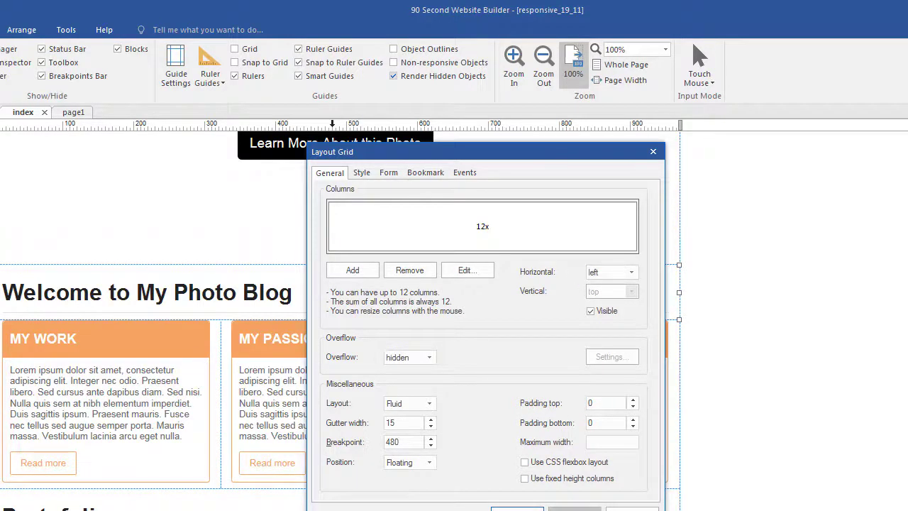
left_click(575, 508)
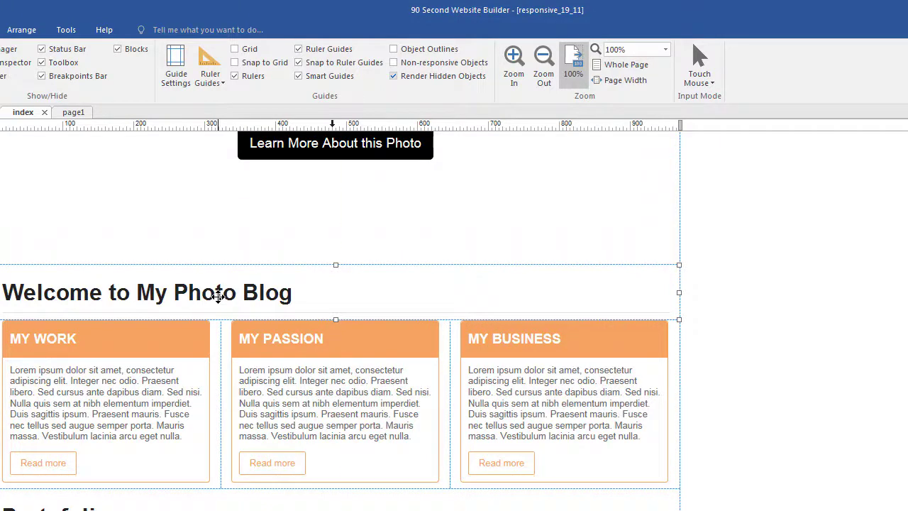
Move the Welcome to My Photo Blog heading below the horizontal line within its layout grid
left_click_drag(218, 296, 361, 301)
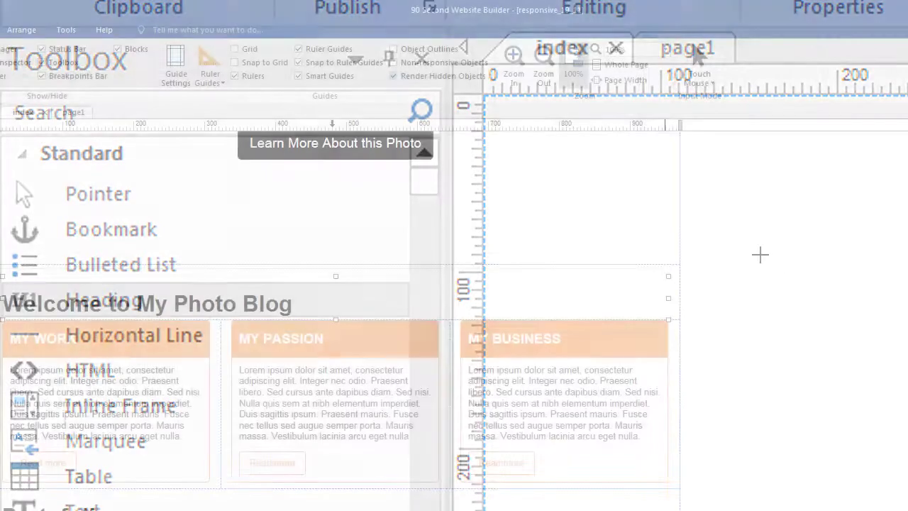
Place a new heading in the empty area beside the page, check its size options, and close its properties
left_click(762, 253)
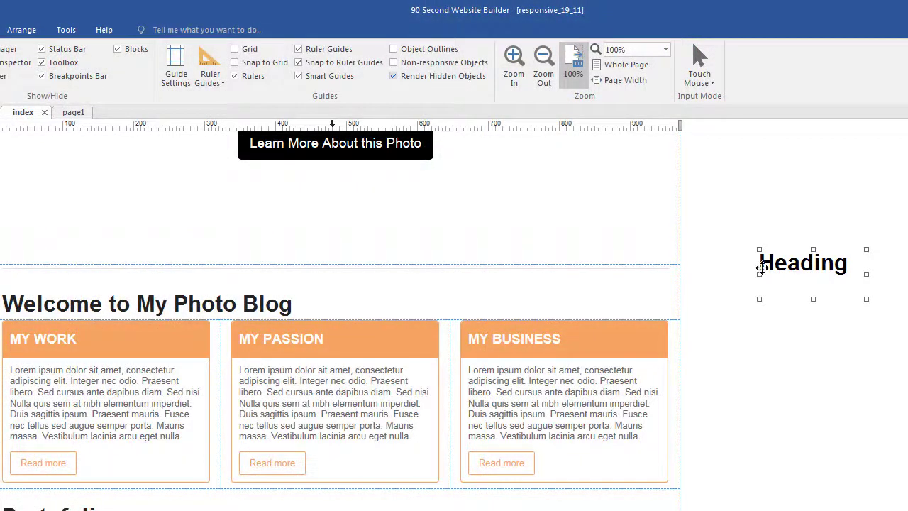
left_click_drag(786, 275, 745, 274)
double_click(746, 274)
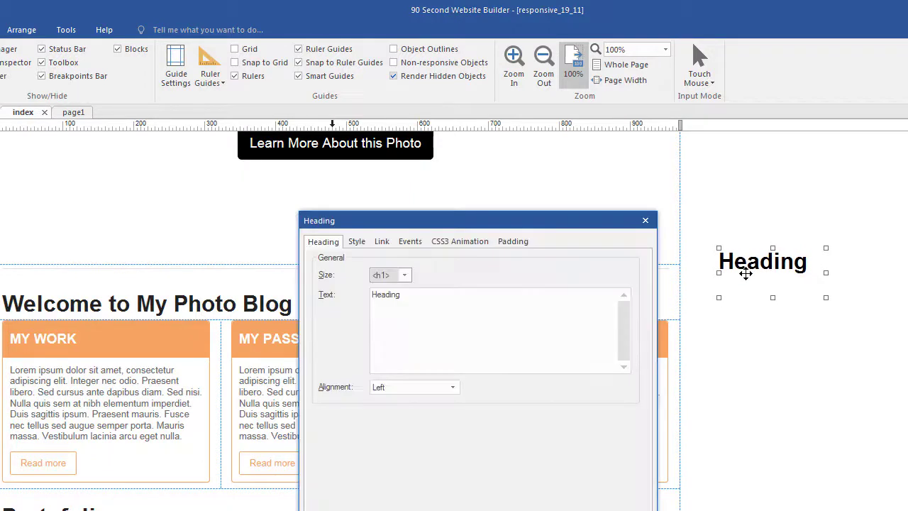
left_click_drag(525, 222, 542, 178)
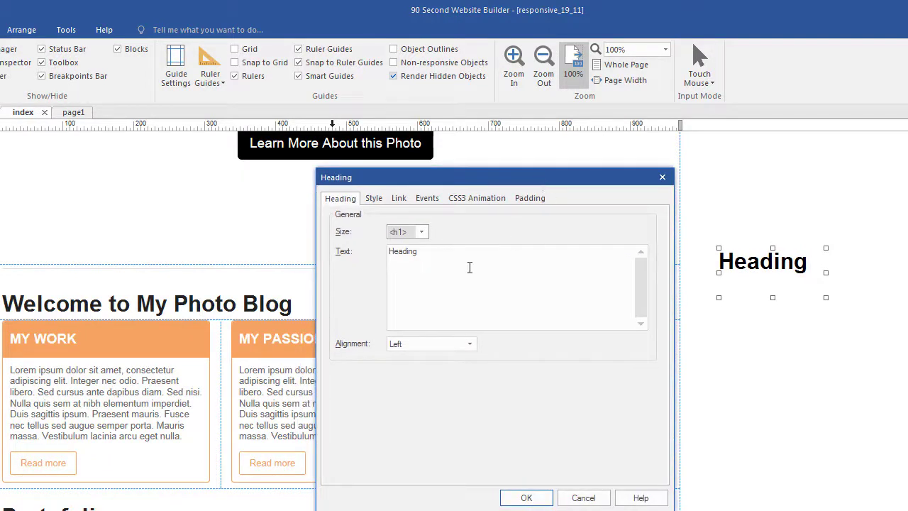
left_click(417, 233)
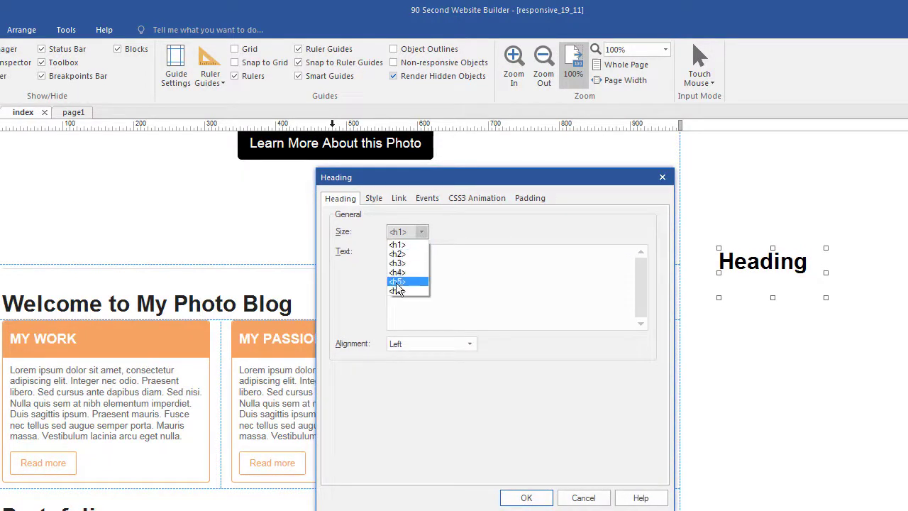
left_click(412, 231)
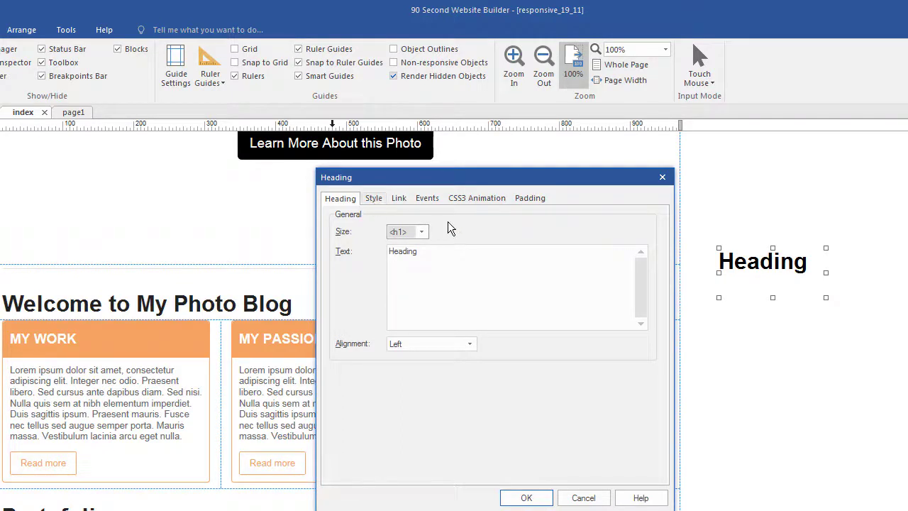
left_click(662, 178)
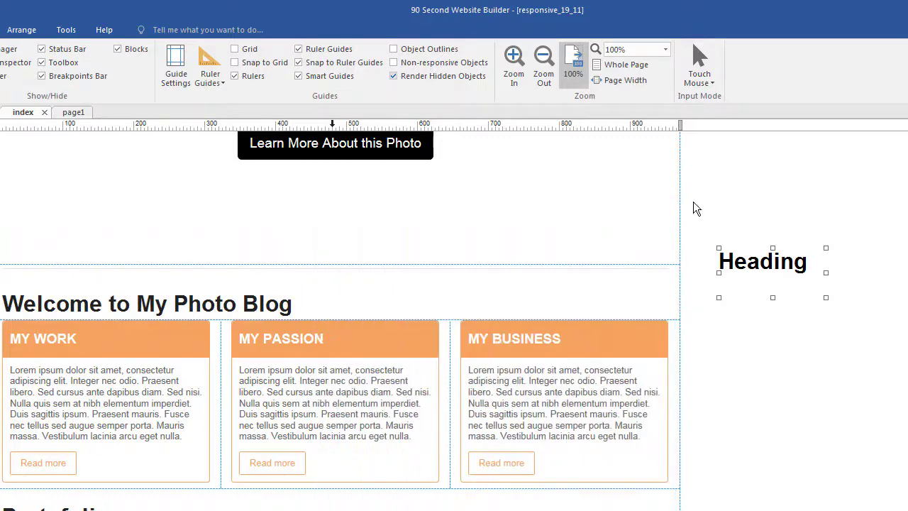
left_click_drag(773, 295, 695, 329)
Review the My Work article's content, text, background and link settings, and close its properties without changes
left_click(677, 321)
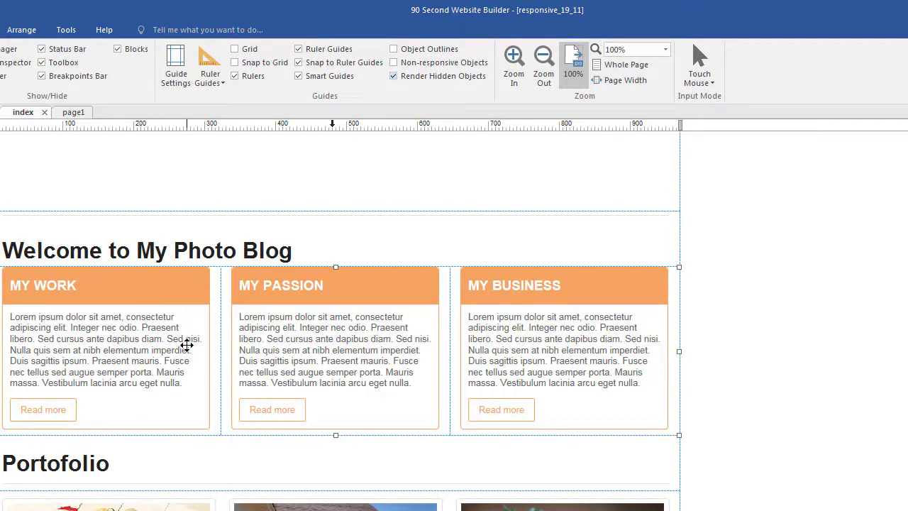
double_click(181, 297)
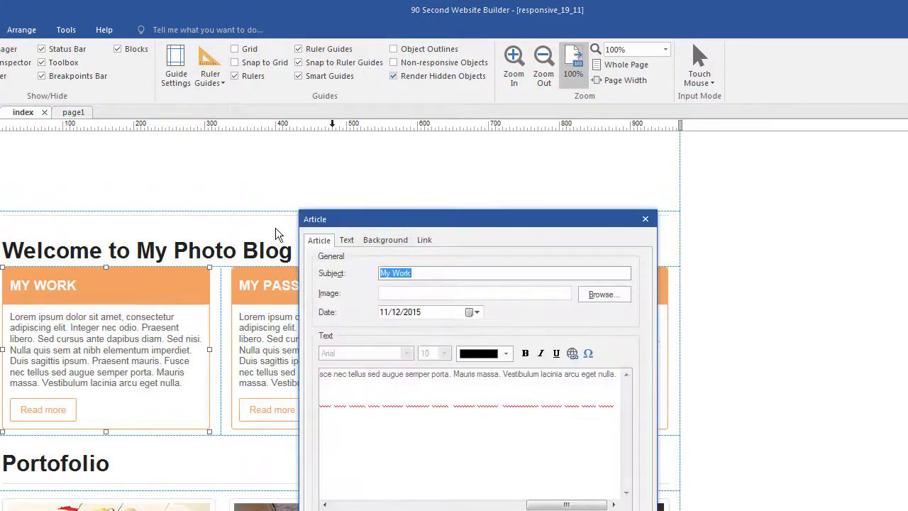
left_click_drag(429, 215, 411, 164)
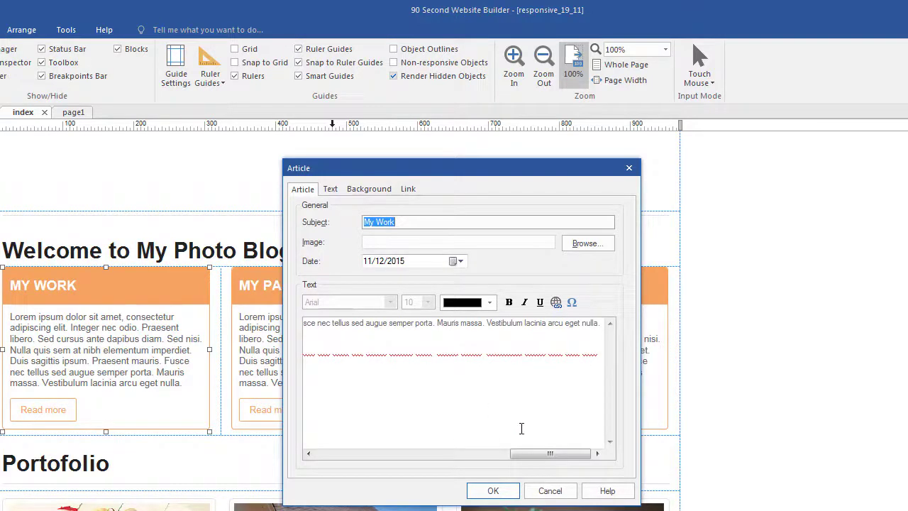
left_click_drag(539, 453, 345, 453)
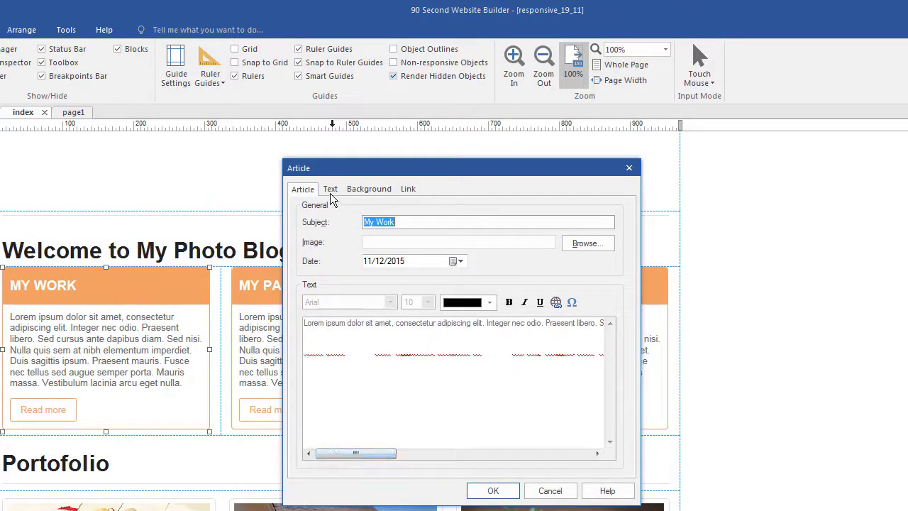
left_click(330, 190)
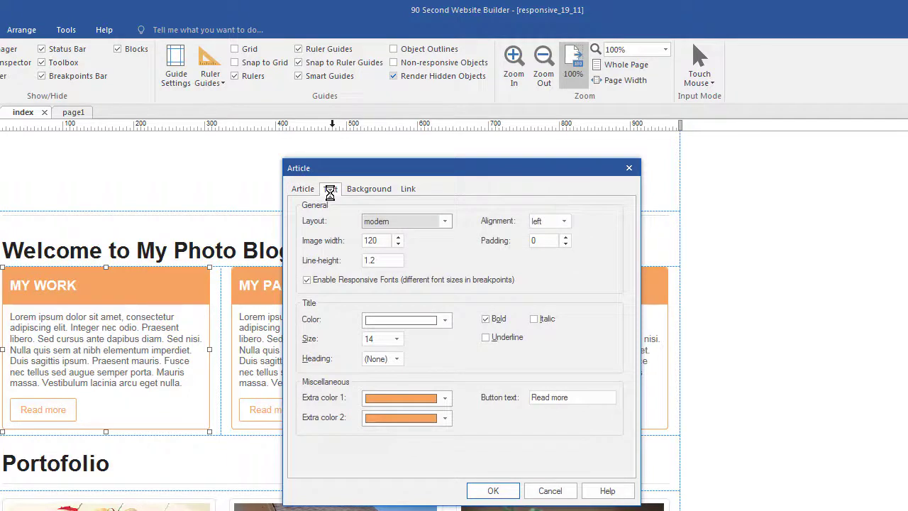
left_click(375, 186)
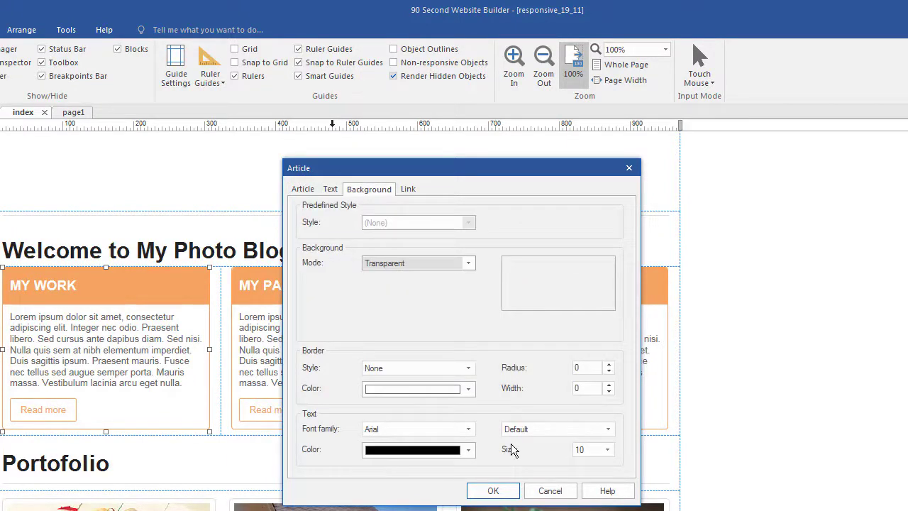
left_click(401, 187)
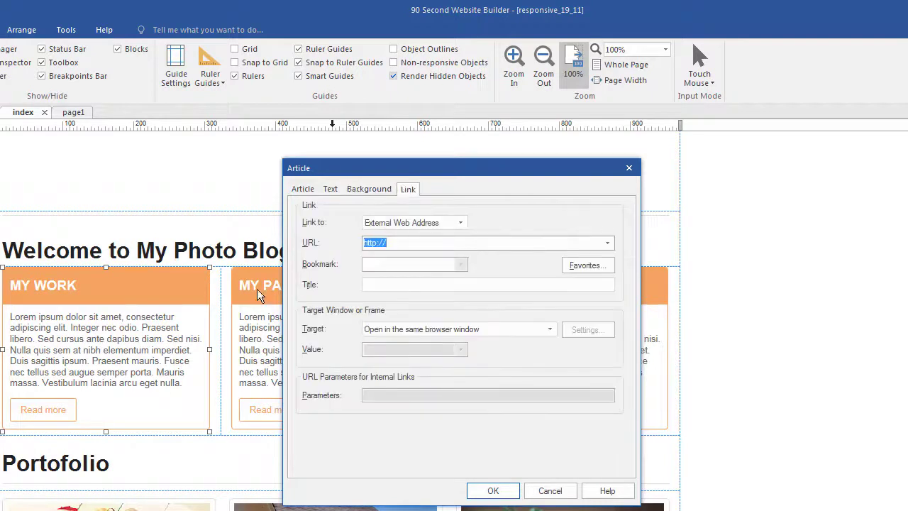
left_click(550, 490)
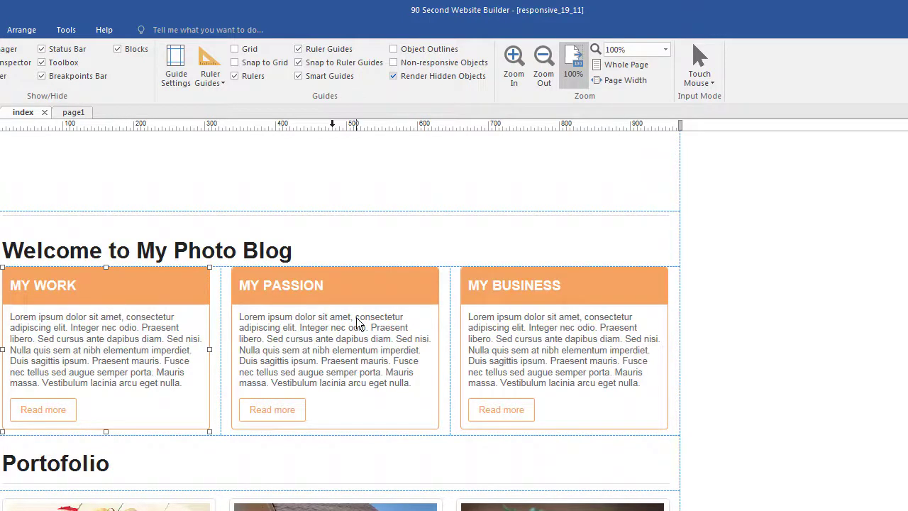
Check the layout mode options of the three-column grid holding the article cards, and close its properties without changes
double_click(221, 340)
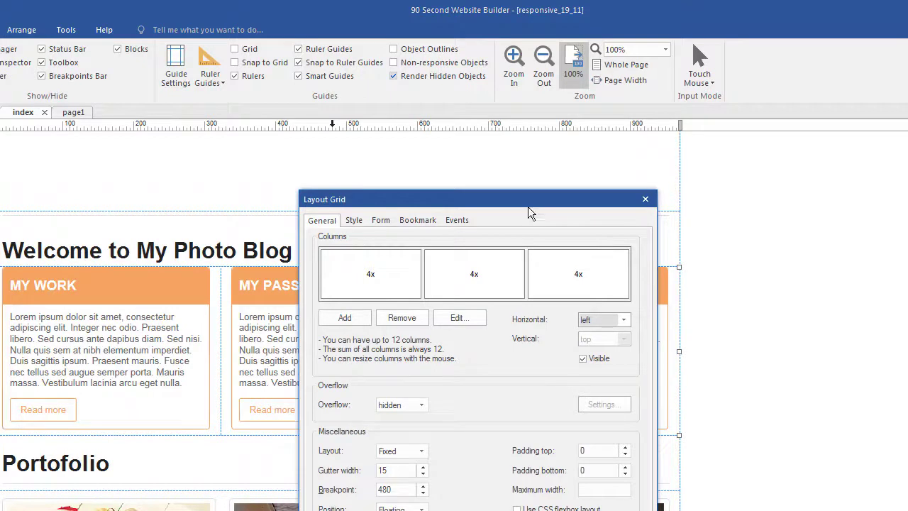
left_click_drag(527, 206, 529, 129)
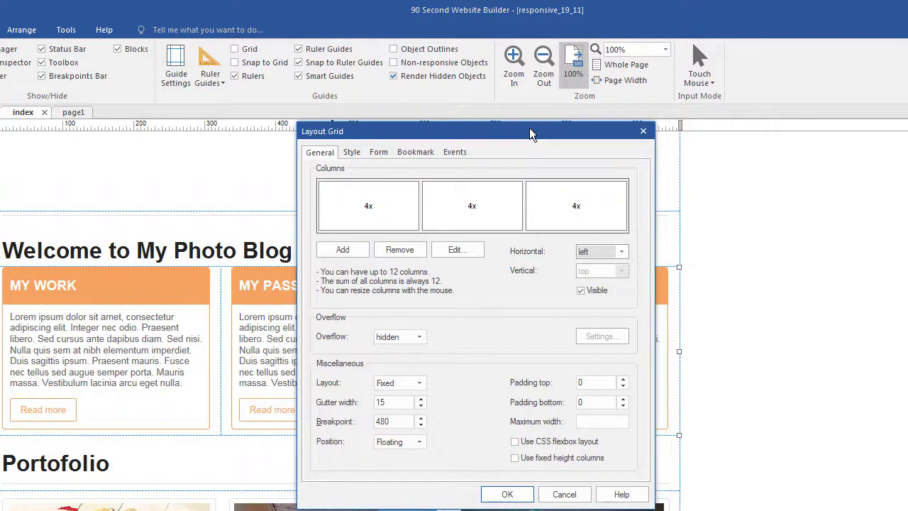
left_click(421, 383)
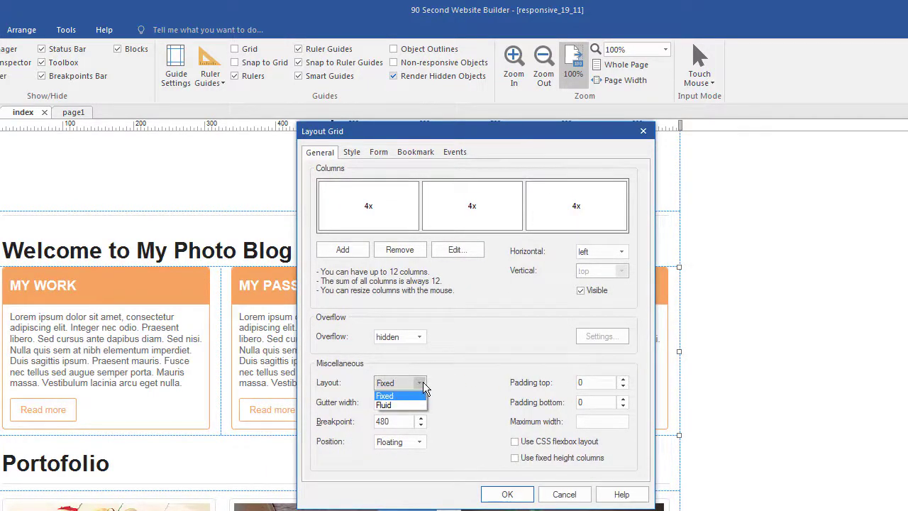
left_click(423, 387)
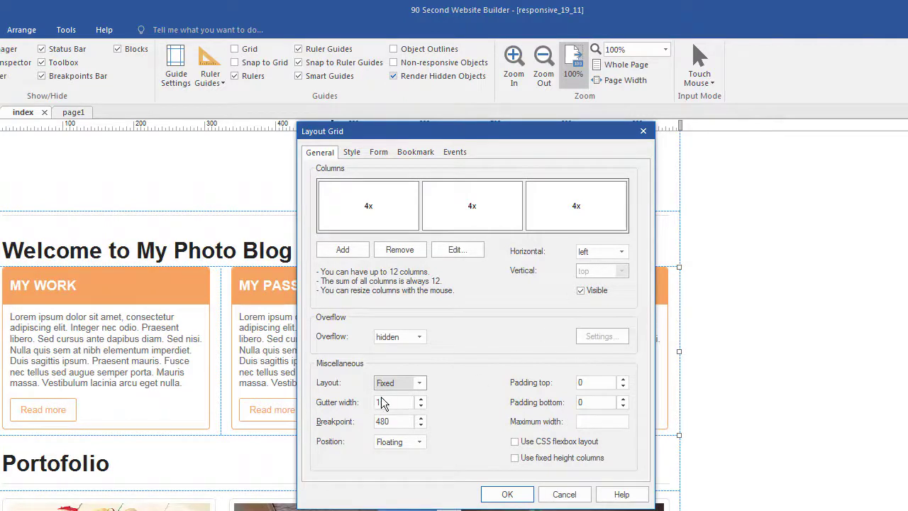
left_click(551, 496)
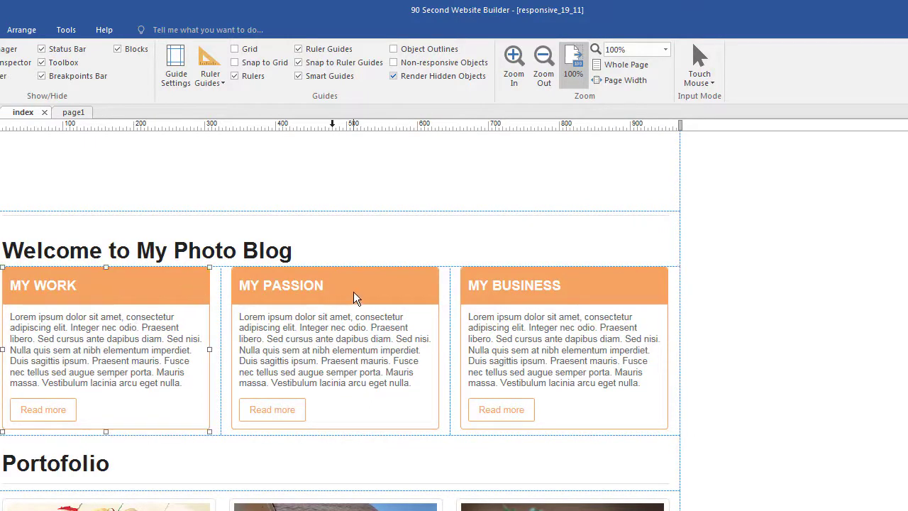
Look over the My Passion and My Business cards, and preview the page in the browser at the article section
left_click(410, 296)
left_click(565, 289)
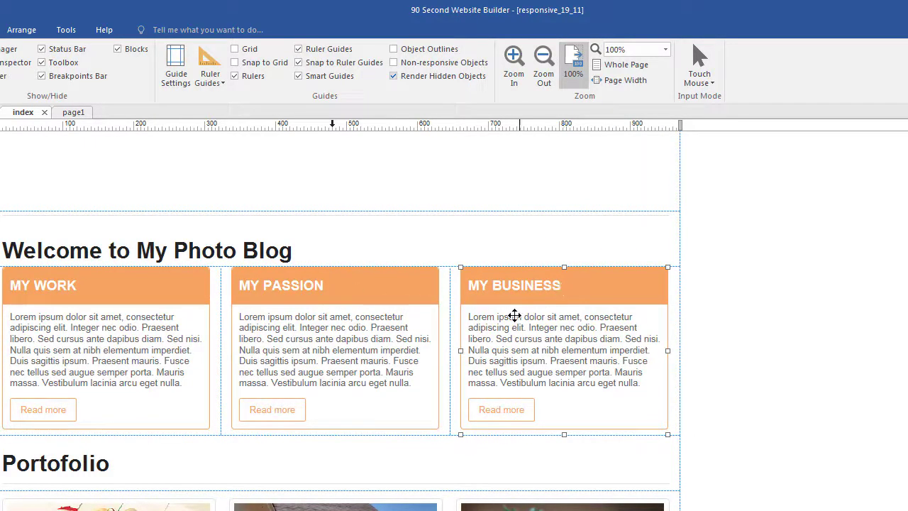
left_click(898, 282)
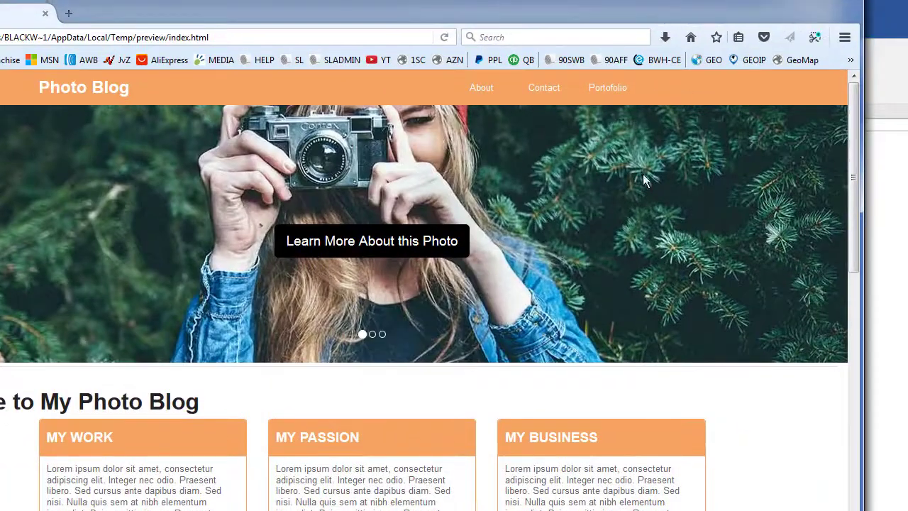
left_click_drag(850, 139, 844, 231)
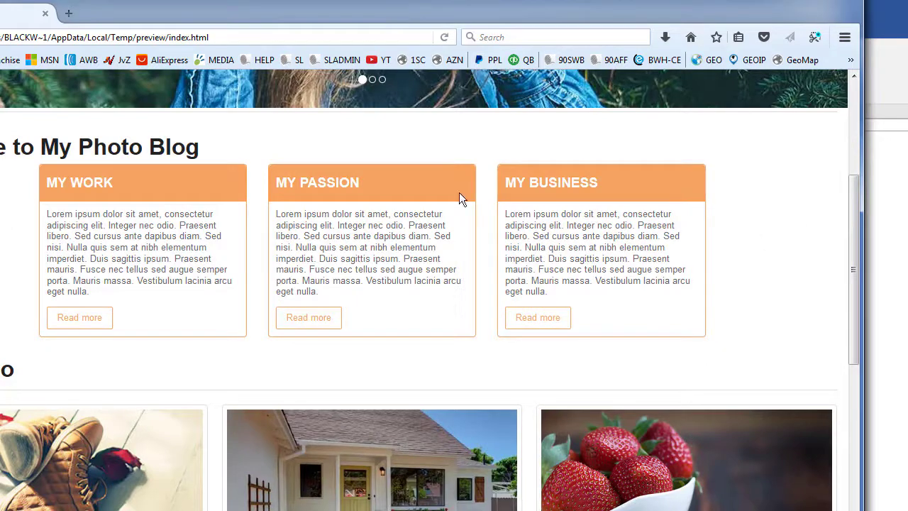
left_click_drag(499, 15, 512, 53)
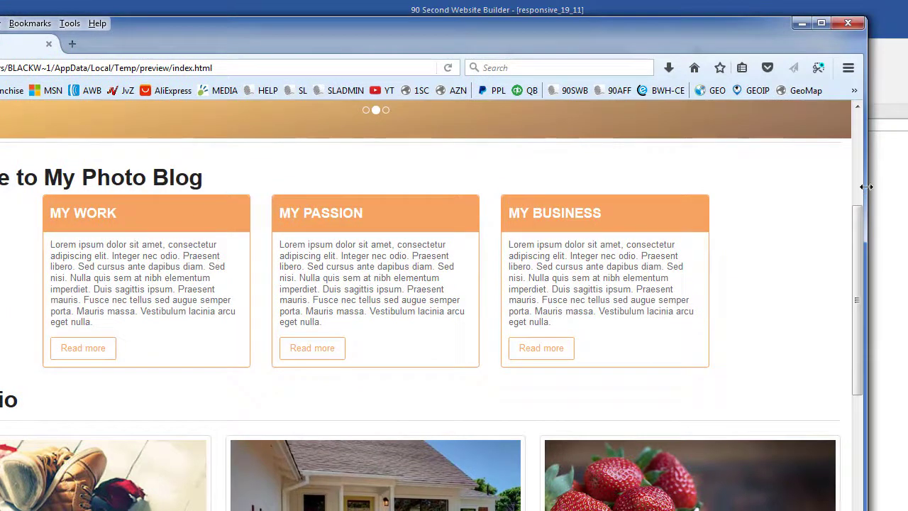
Narrow and widen the browser preview to examine how the three article cards respond to the page width, and close it
left_click_drag(867, 187, 625, 265)
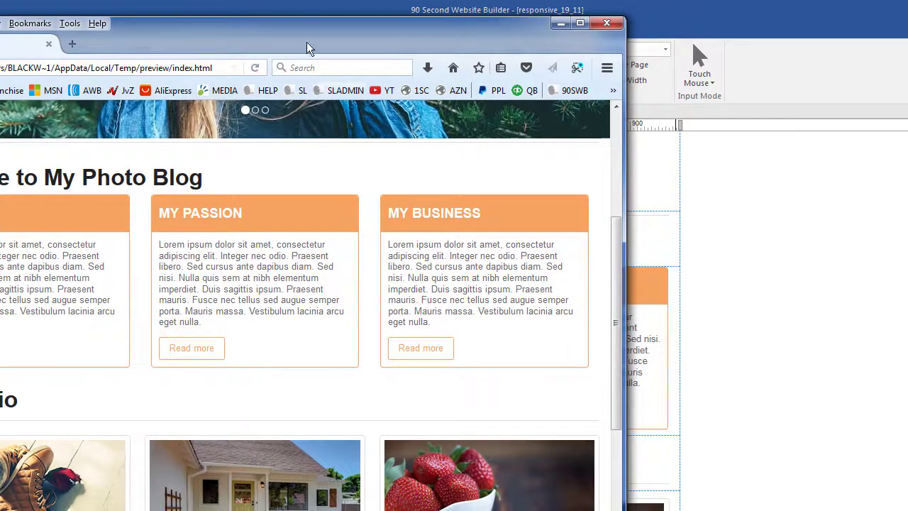
left_click_drag(307, 47, 430, 30)
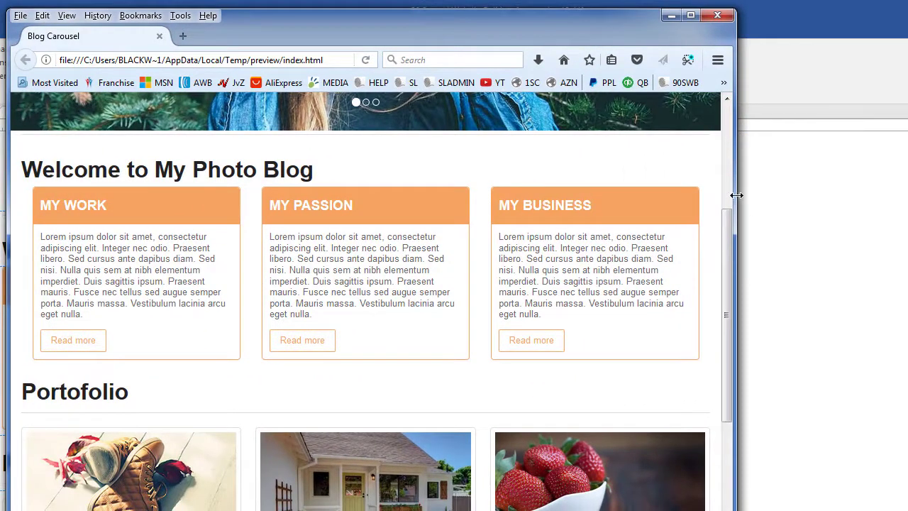
left_click_drag(736, 194, 905, 224)
left_click_drag(793, 231, 871, 213)
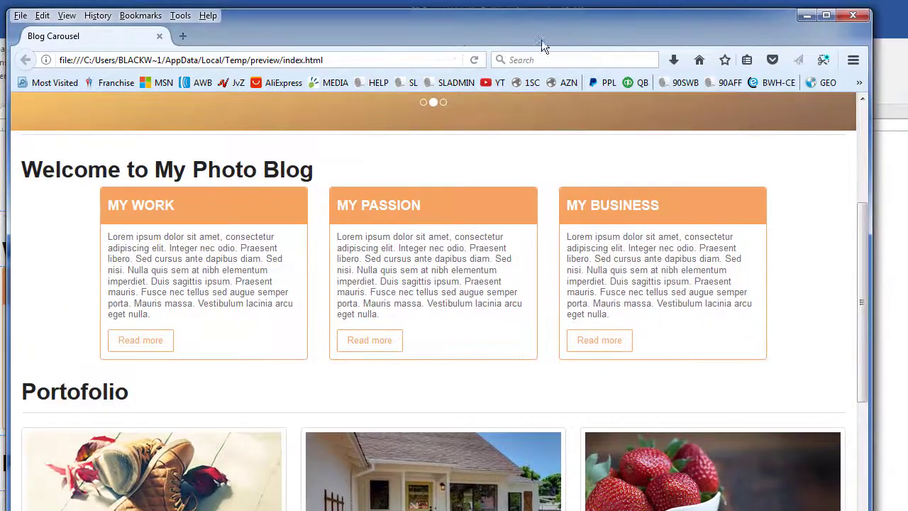
key("alt+F4")
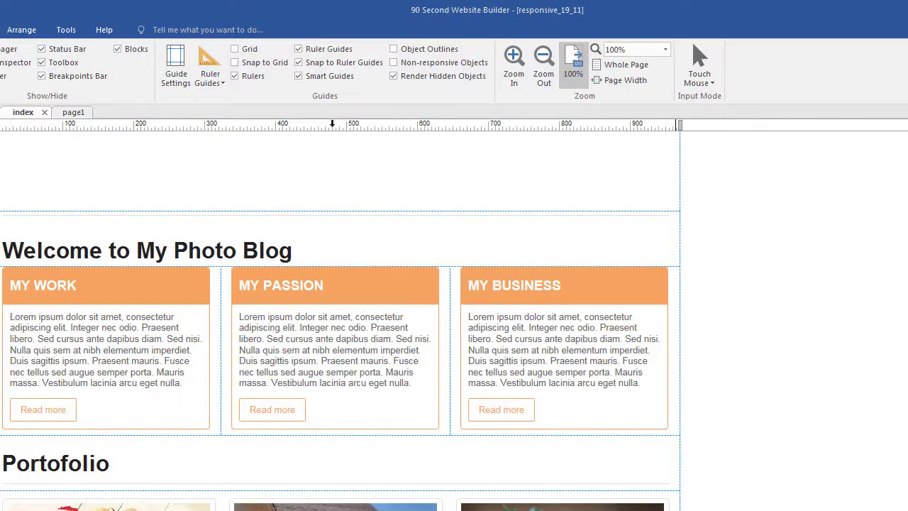
Set the layout mode of the three-column grid holding the article cards to Fluid
double_click(676, 294)
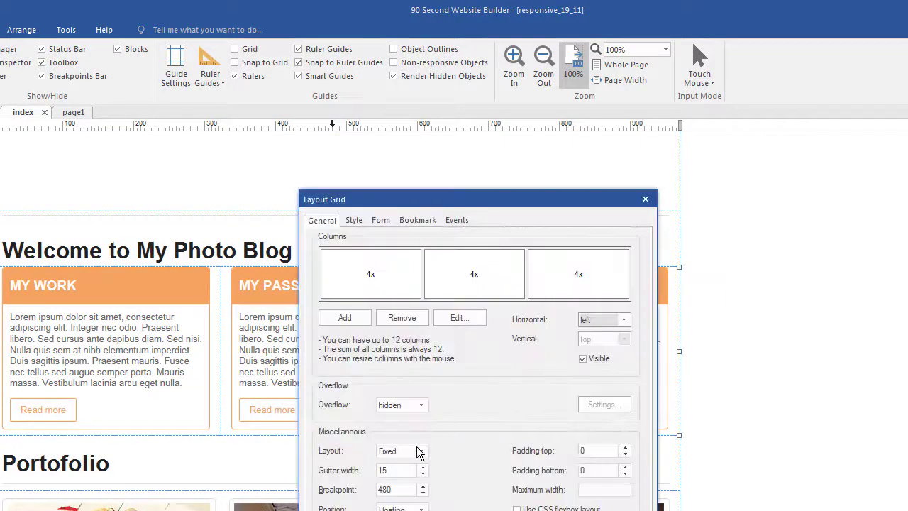
left_click(421, 452)
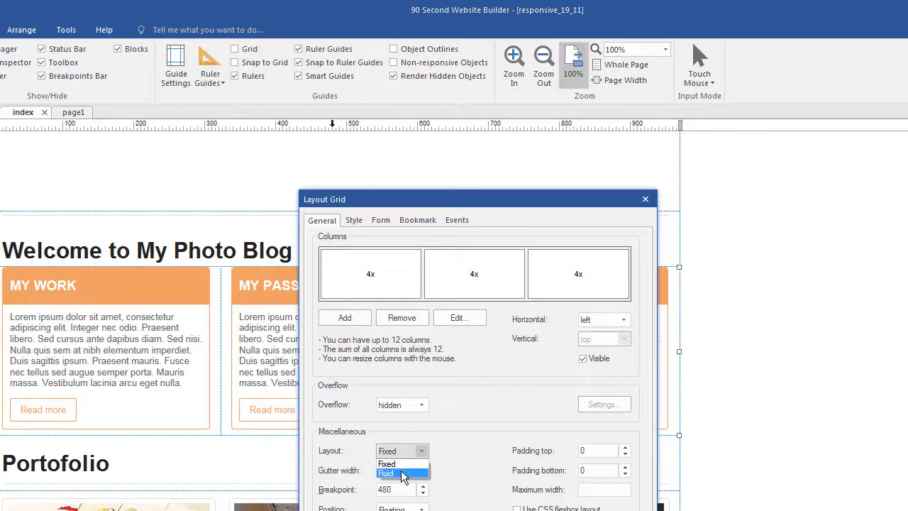
left_click(403, 473)
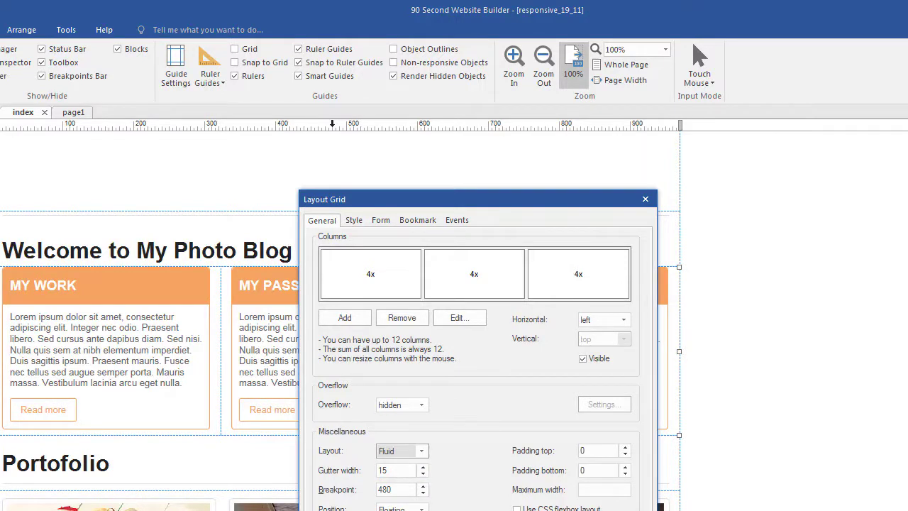
key("Return")
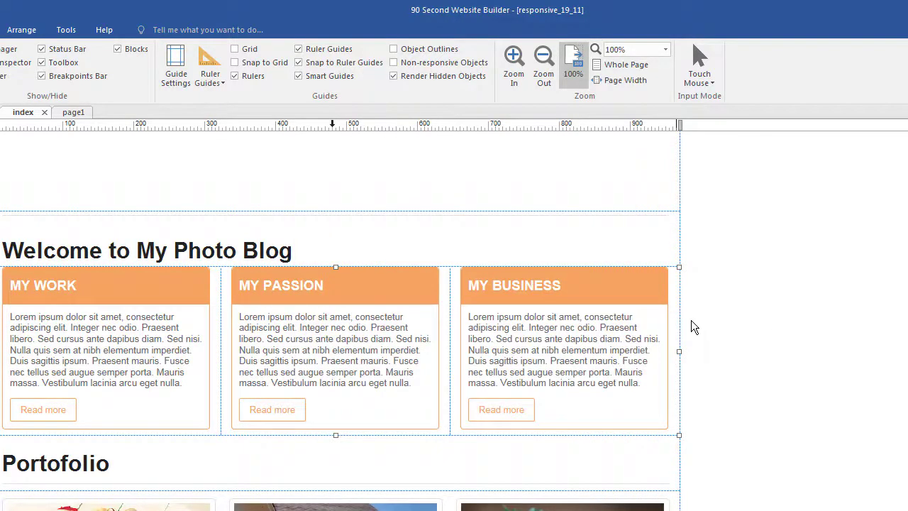
Preview the page in the browser and view the article cards and the Portofolio section at the wide page width
key("F5")
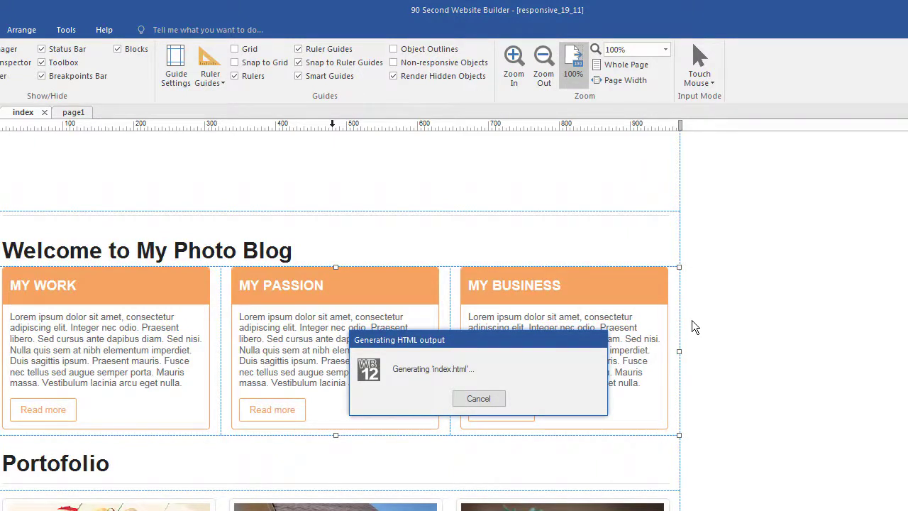
left_click(688, 318)
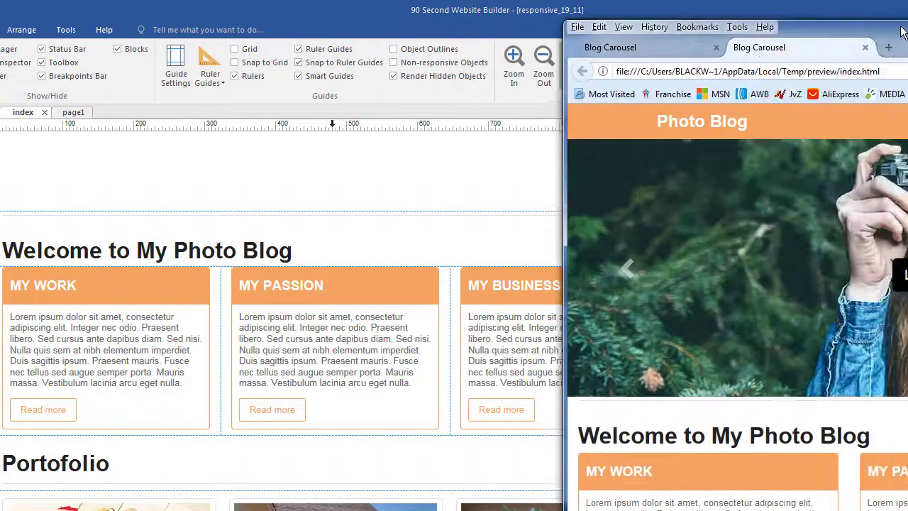
left_click_drag(907, 6, 403, 20)
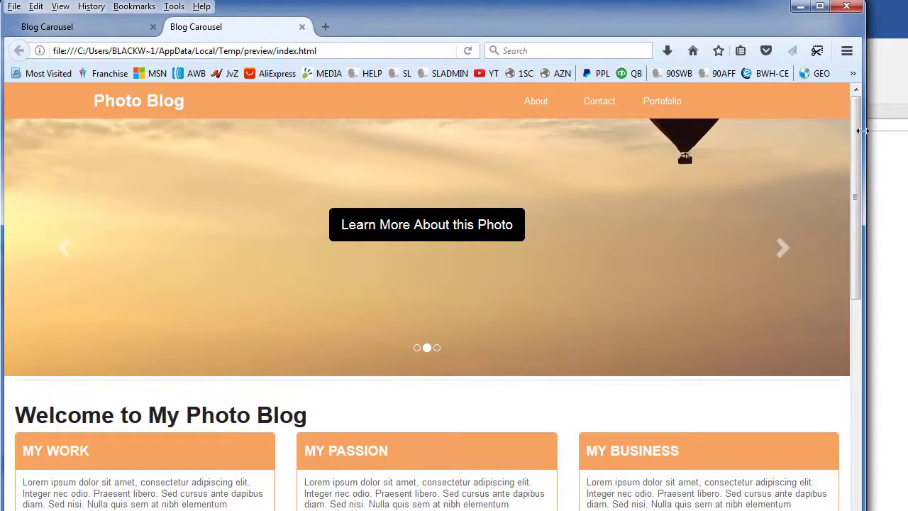
scroll(861, 143, "down", 4)
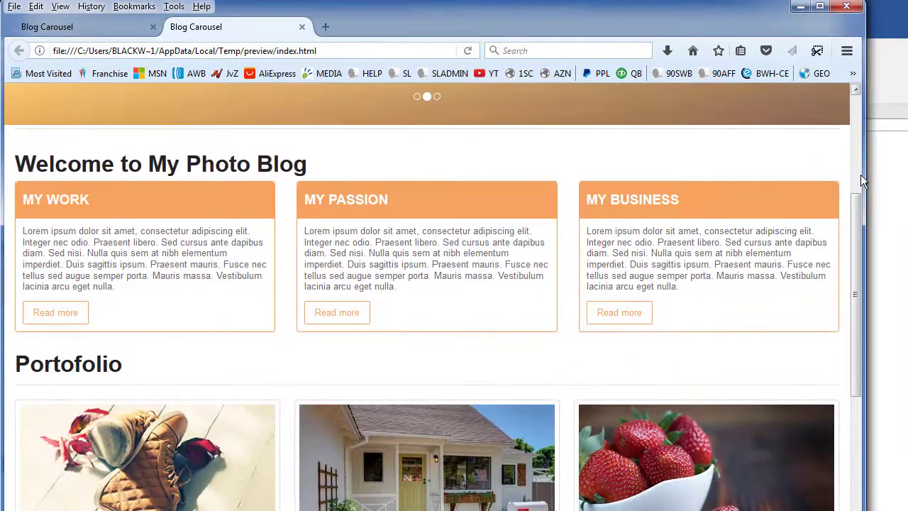
Narrow the browser preview, examine how the article cards and the Portofolio images rearrange, and close the preview
left_click_drag(866, 174, 679, 298)
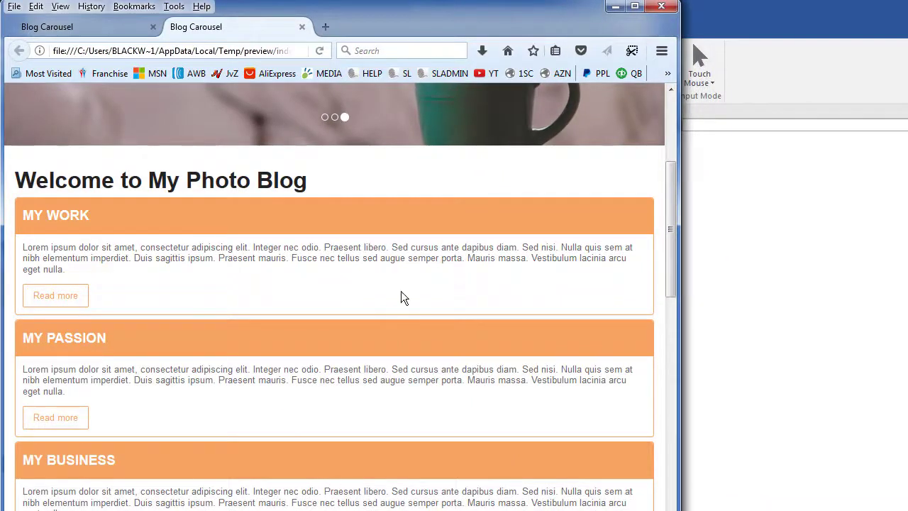
scroll(454, 287, "up", 4)
scroll(496, 333, "down", 8)
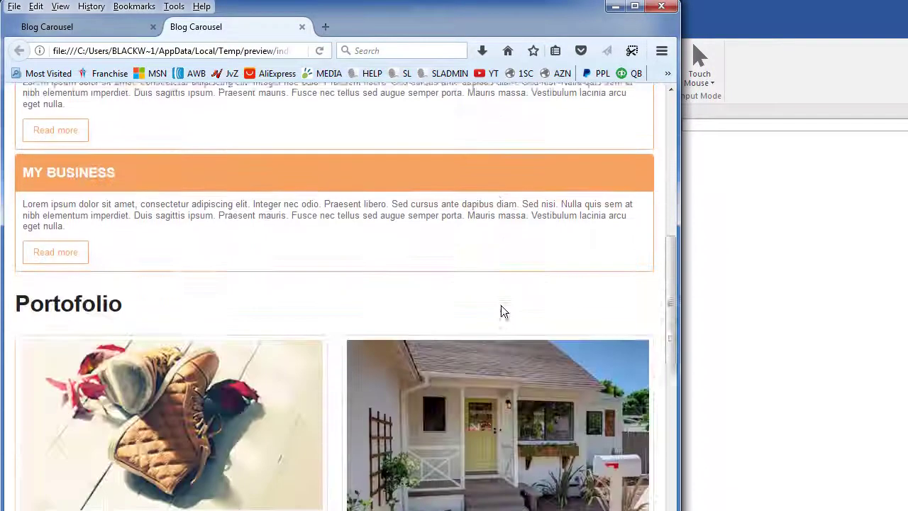
scroll(502, 305, "up", 5)
scroll(502, 305, "down", 4)
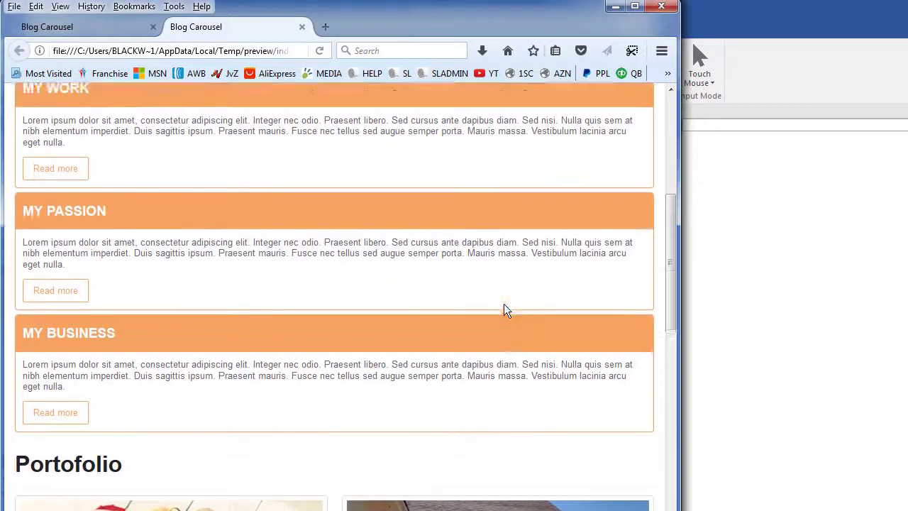
scroll(503, 304, "up", 3)
scroll(504, 308, "down", 4)
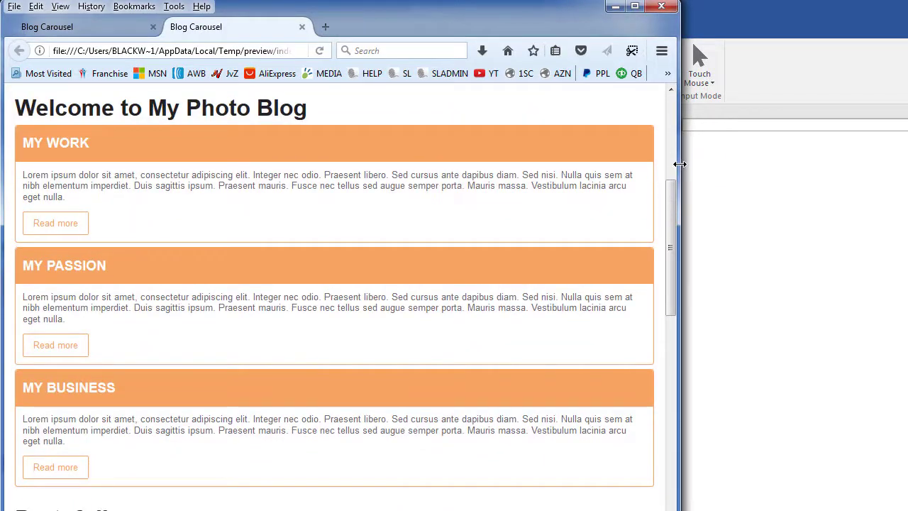
left_click_drag(680, 163, 677, 219)
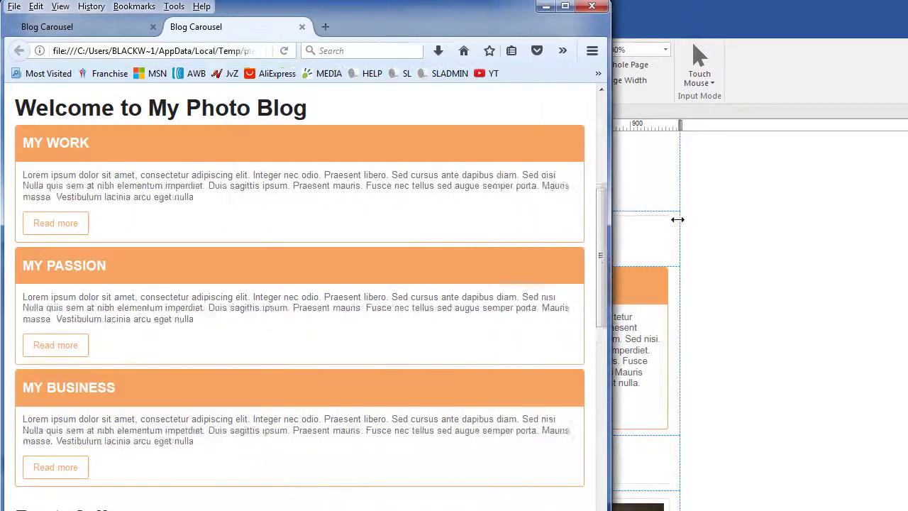
left_click(555, 6)
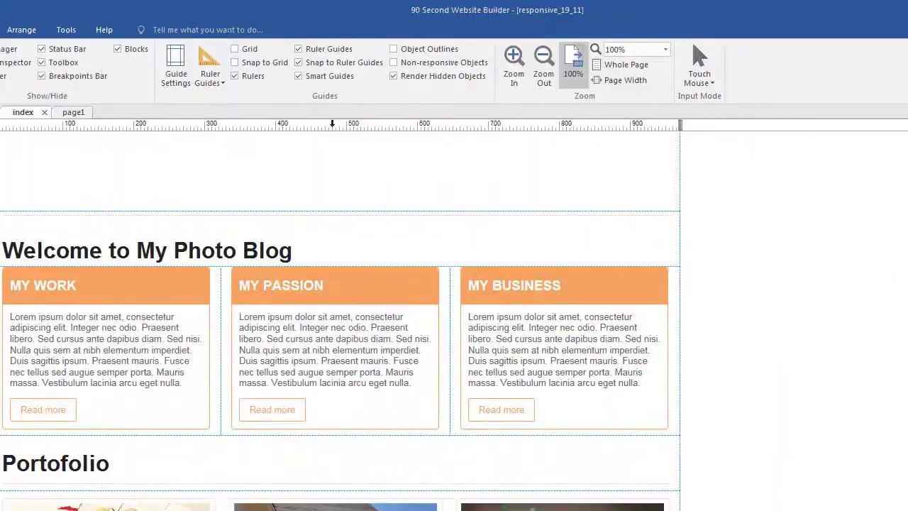
Check the layout, breakpoint and position settings of the article cards' grid, and close its properties without changes
double_click(675, 286)
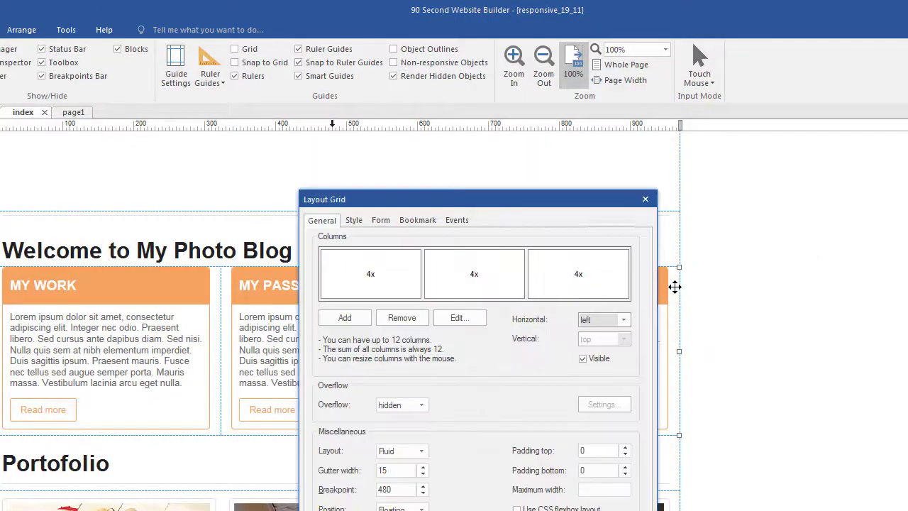
left_click_drag(476, 207, 610, 98)
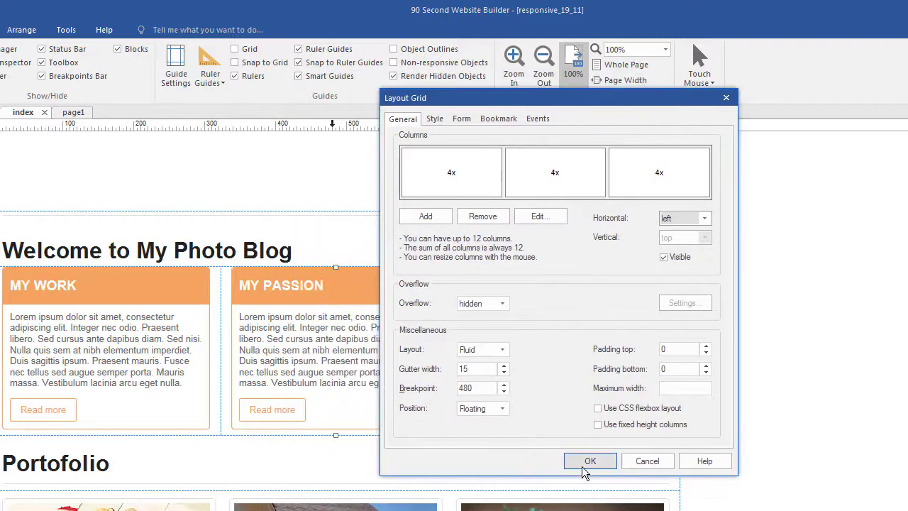
left_click(647, 461)
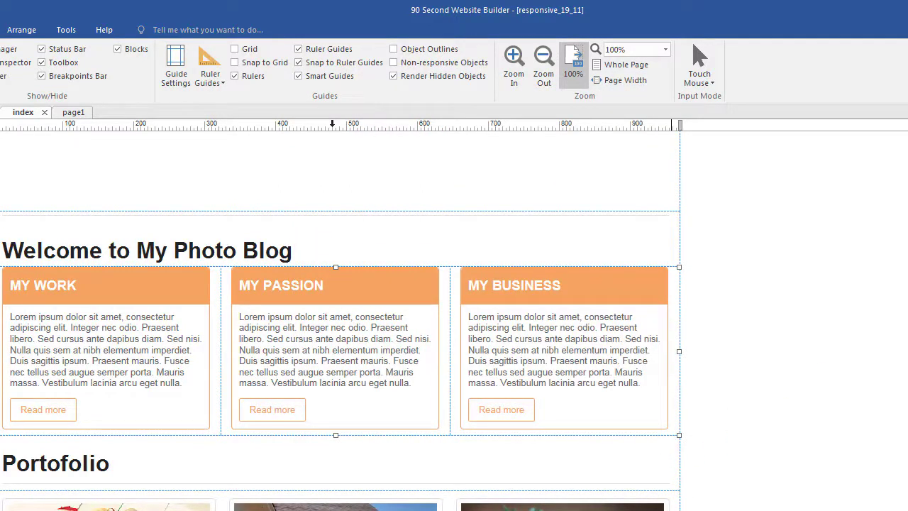
Look over the Portofolio heading and the photo gallery below it on the index page
scroll(341, 320, "down", 3)
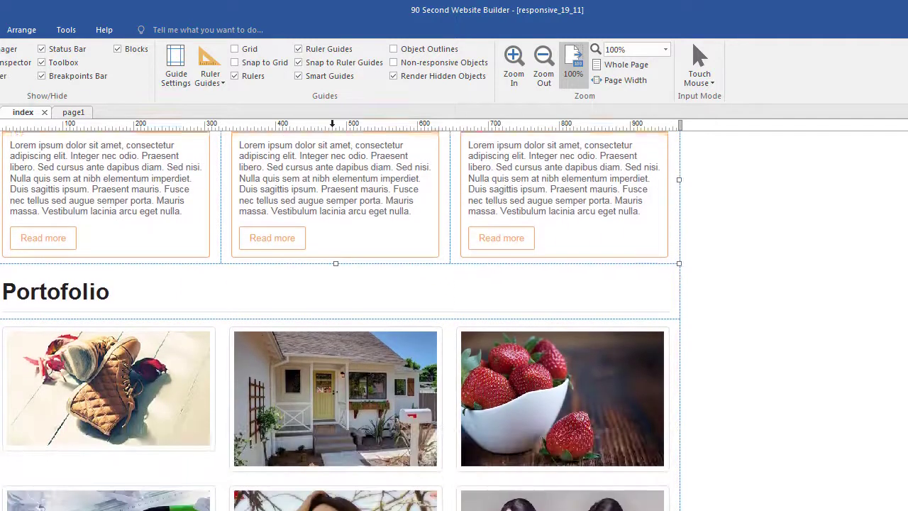
scroll(774, 283, "down", 1)
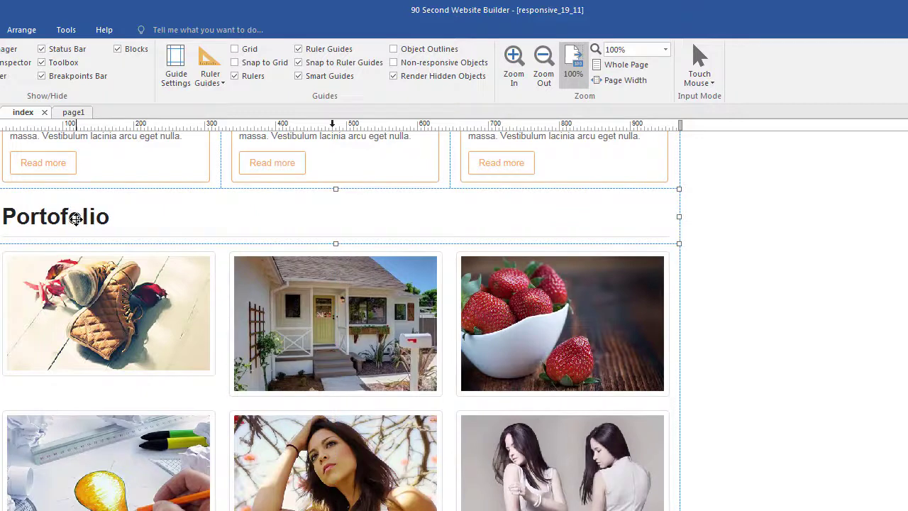
scroll(699, 230, "down", 3)
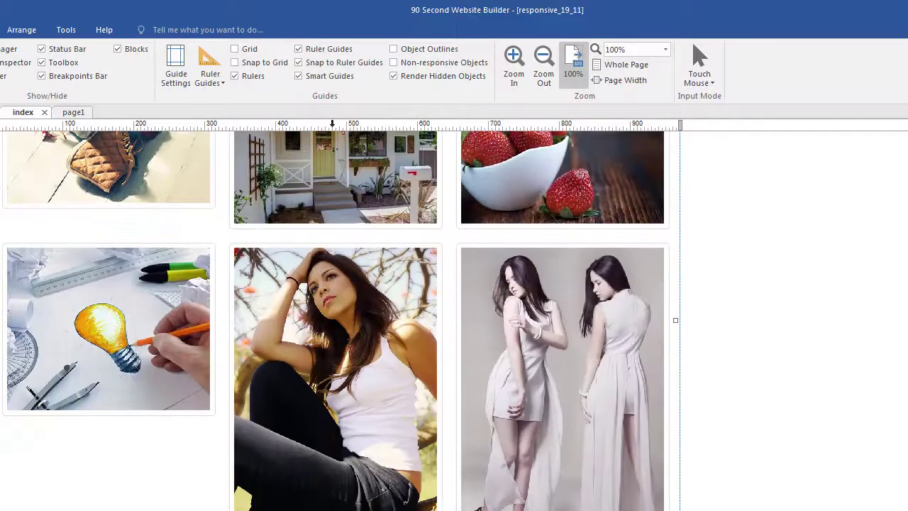
scroll(340, 319, "down", 1)
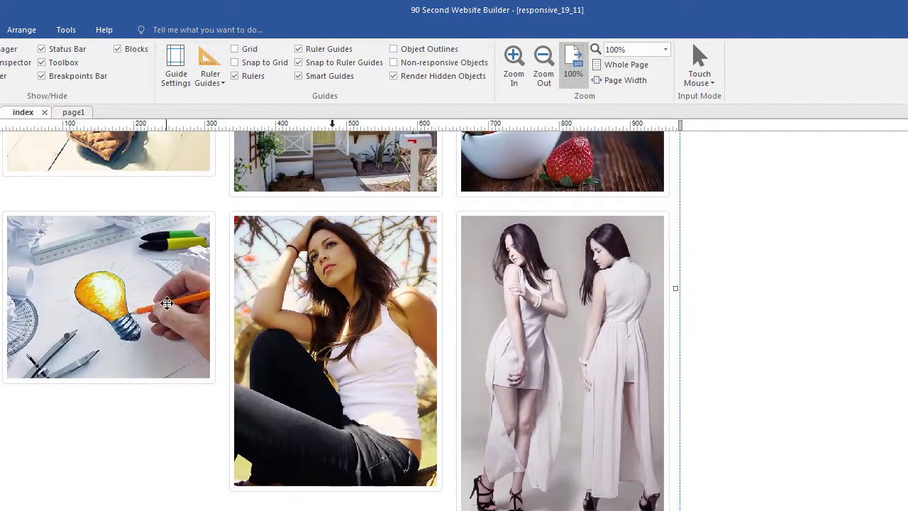
scroll(387, 178, "up", 3)
scroll(387, 179, "down", 2)
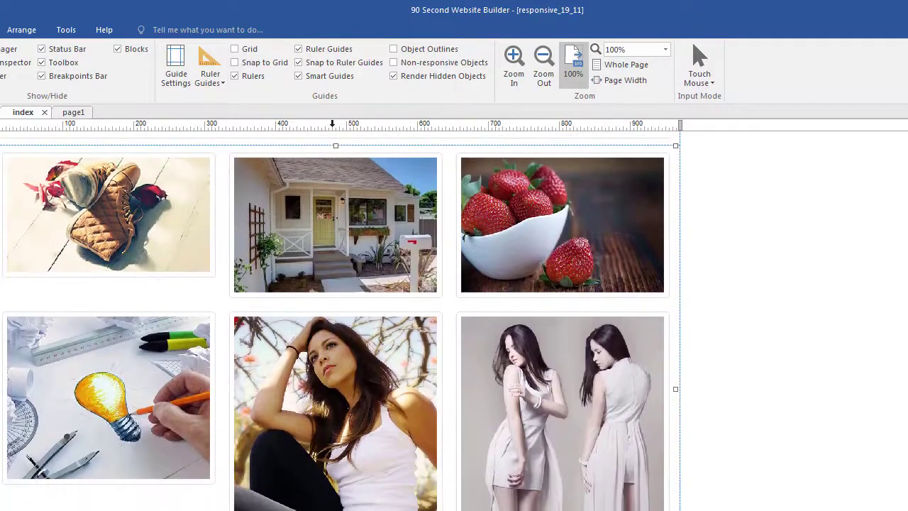
Review the photo gallery's image list, thumbnail and behavior options and style settings, and close its properties without changes
double_click(355, 196)
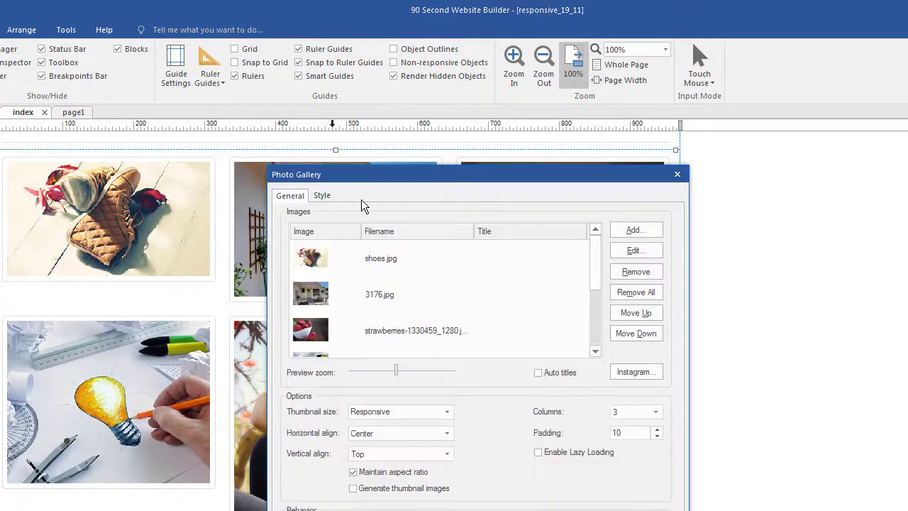
left_click_drag(430, 175, 436, 132)
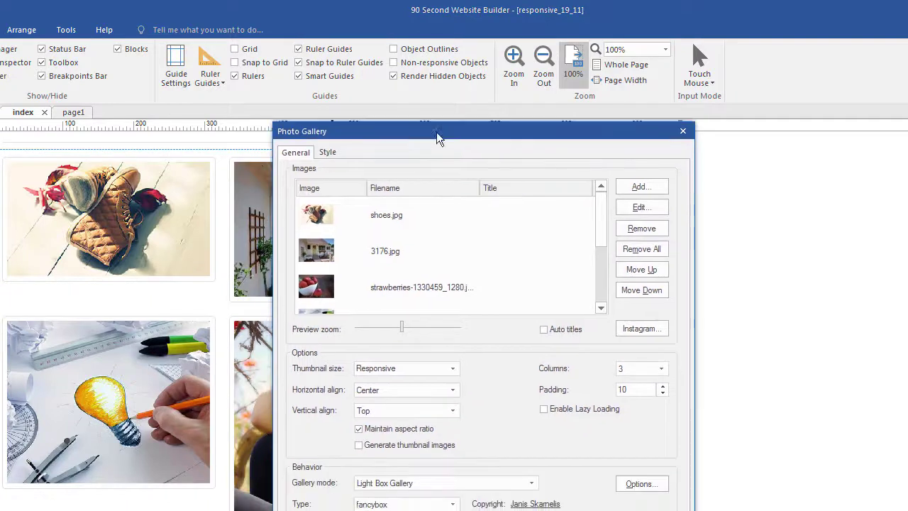
left_click(393, 215)
left_click(388, 250)
left_click(389, 287)
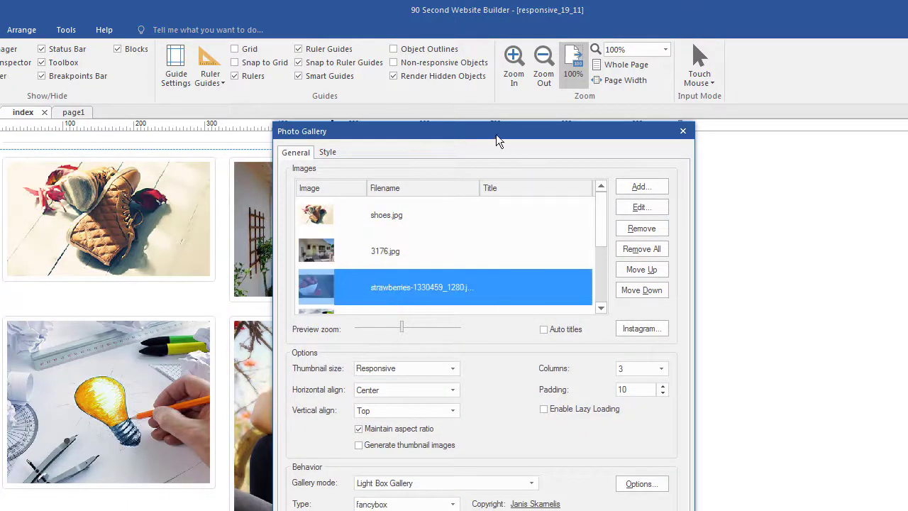
left_click_drag(496, 134, 472, 96)
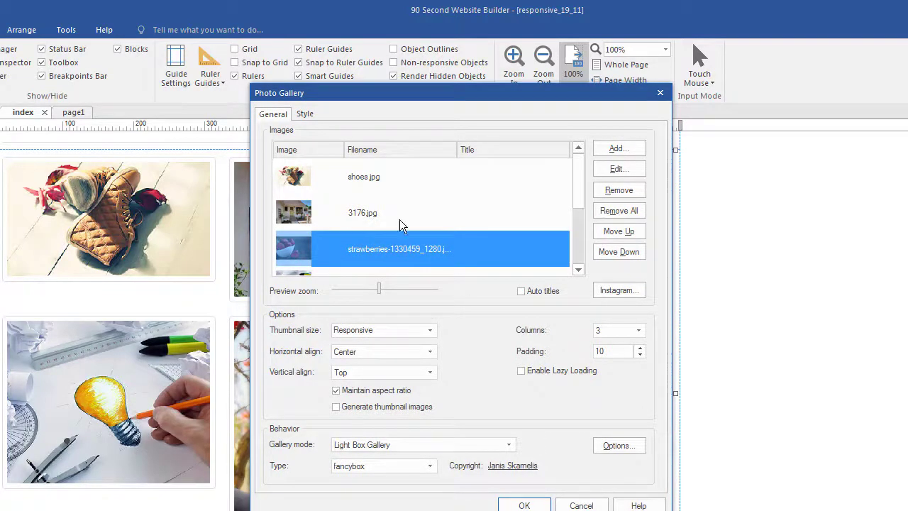
left_click(305, 113)
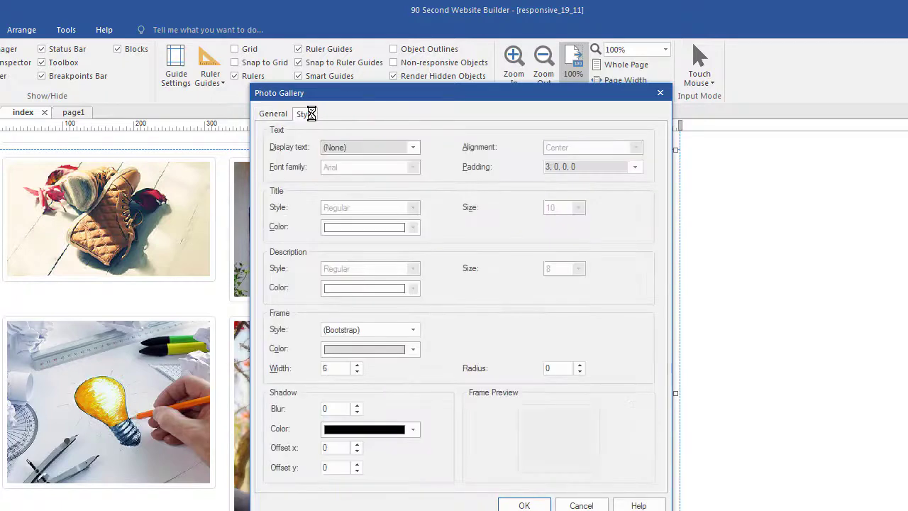
left_click(659, 93)
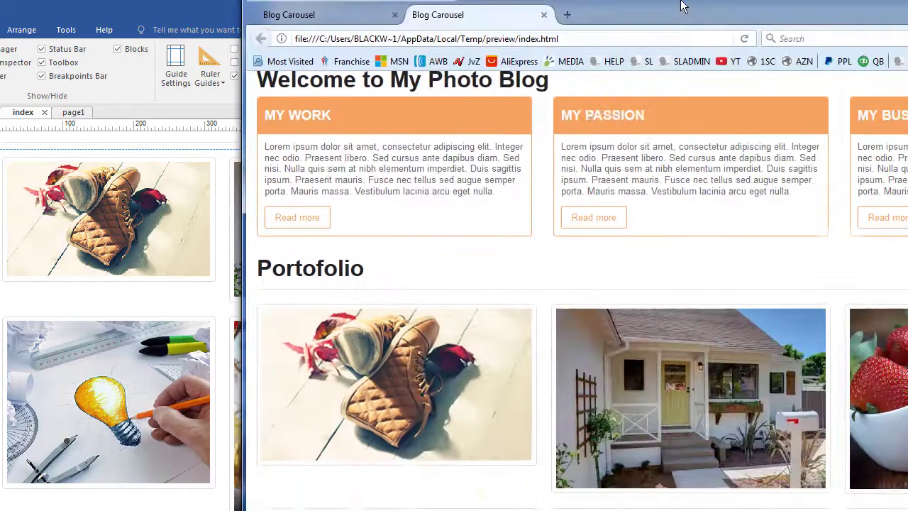
Resize the browser preview at the Portofolio section to examine how the gallery images respond, and return to the page editor
left_click_drag(713, 9, 395, 10)
scroll(810, 243, "down", 5)
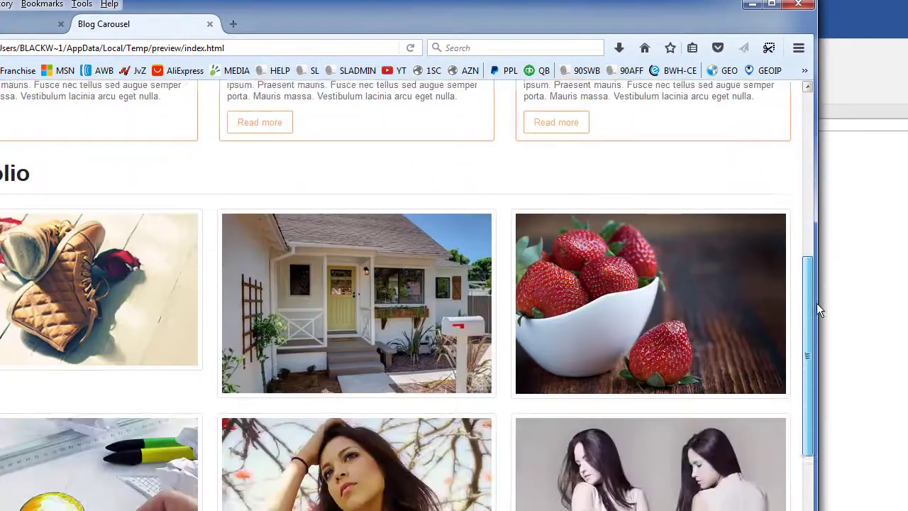
left_click_drag(817, 224, 906, 159)
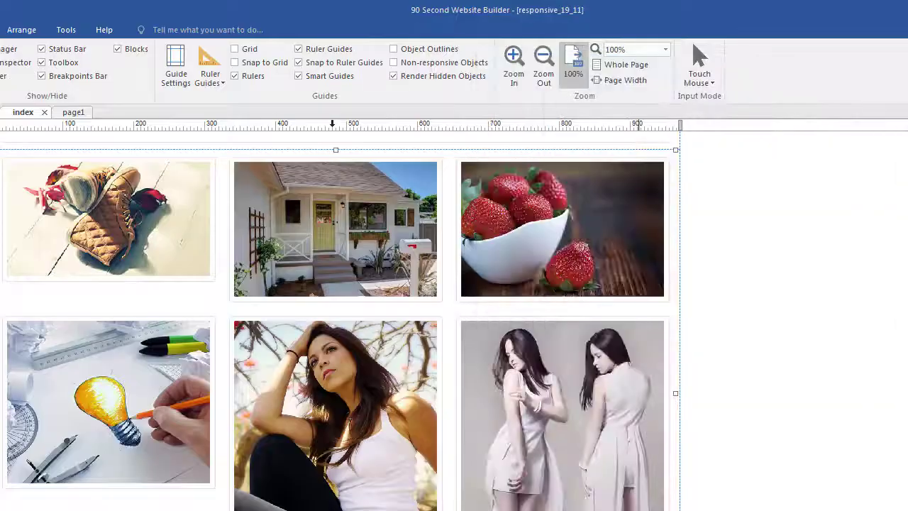
Inspect the Contact Information section, selecting its heading, the contact text and the neighbouring column in turn
scroll(340, 319, "down", 10)
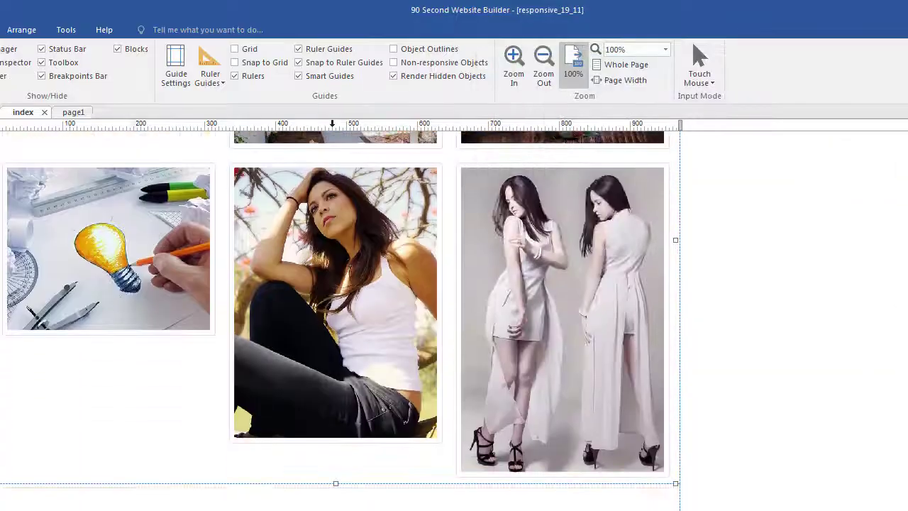
scroll(572, 262, "down", 2)
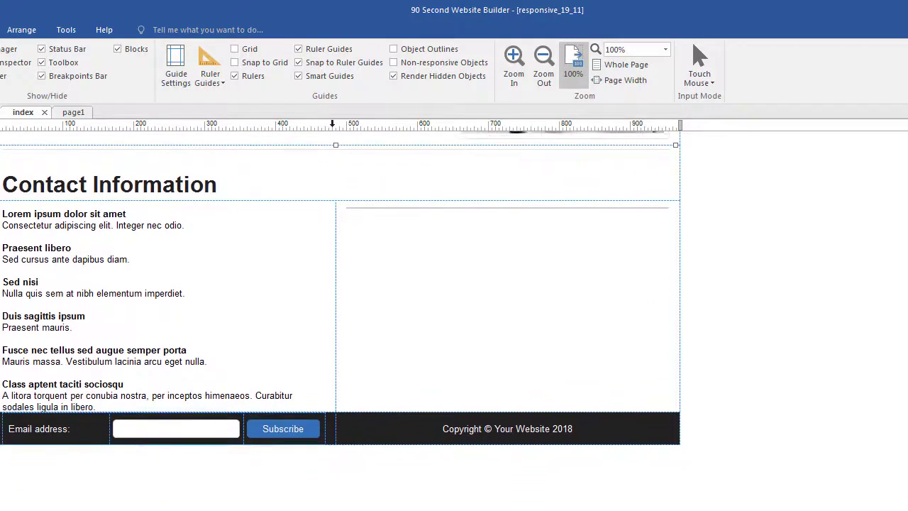
left_click(533, 180)
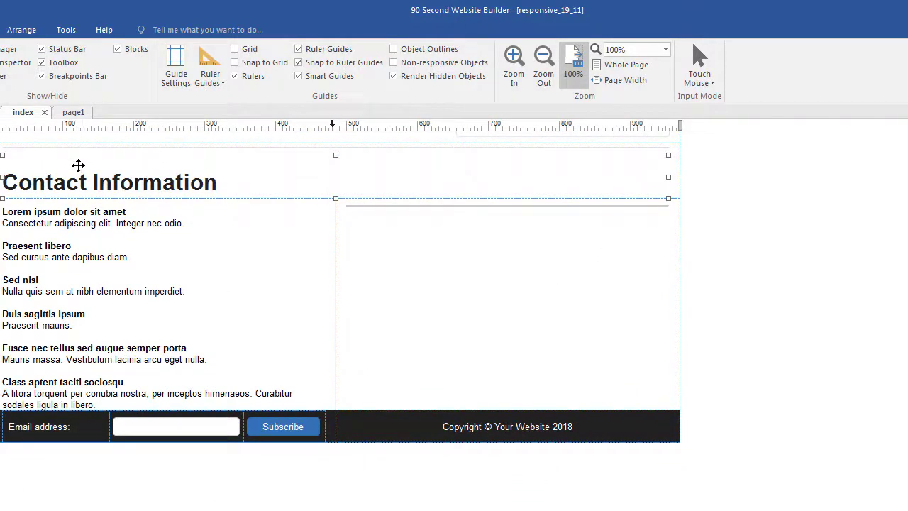
left_click(259, 299)
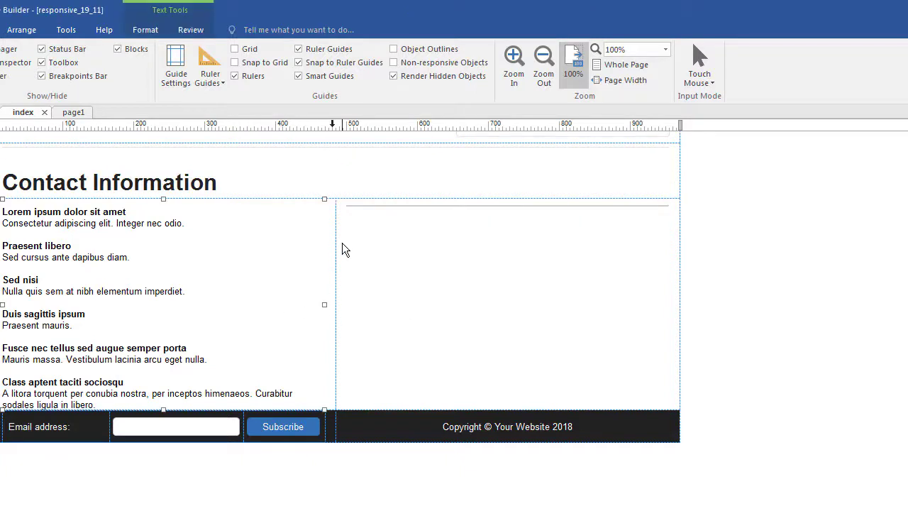
left_click(379, 259)
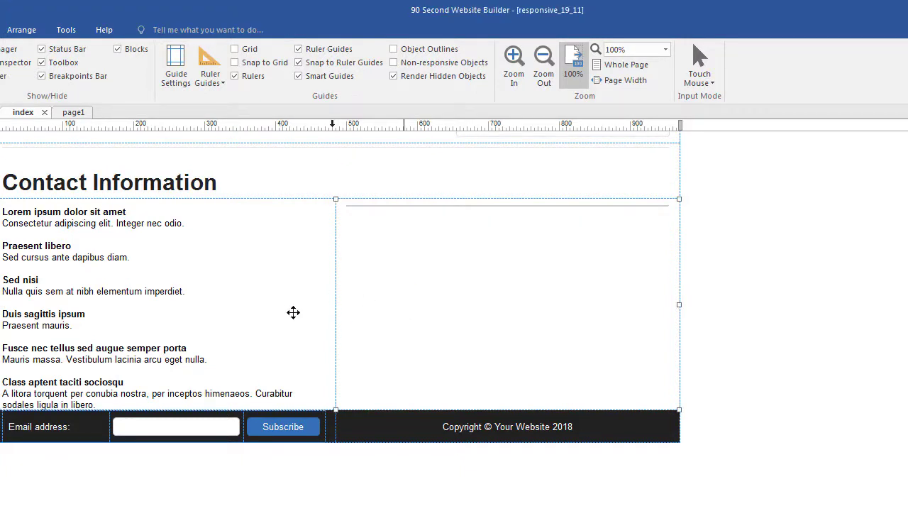
Inspect the Contact Information line and text, and the footer's copyright text, Subscribe button, input field and email label
left_click(527, 206)
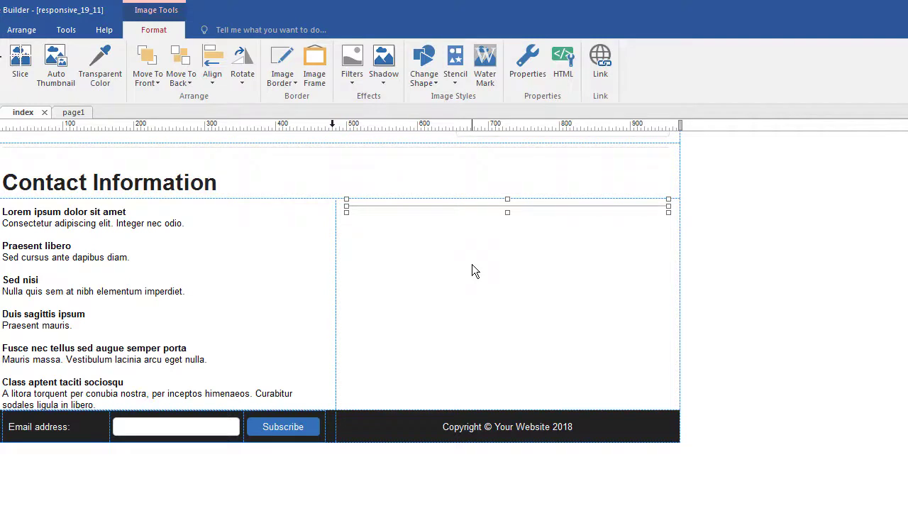
left_click(90, 271)
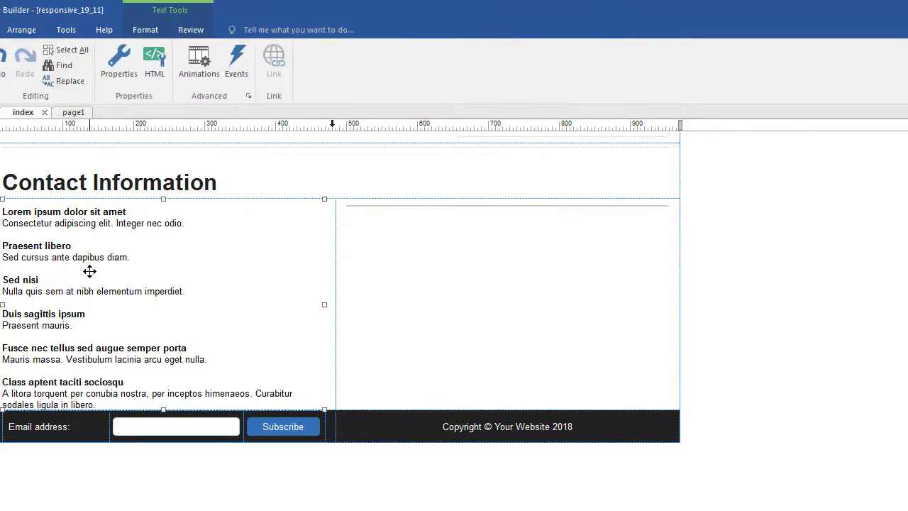
left_click(362, 423)
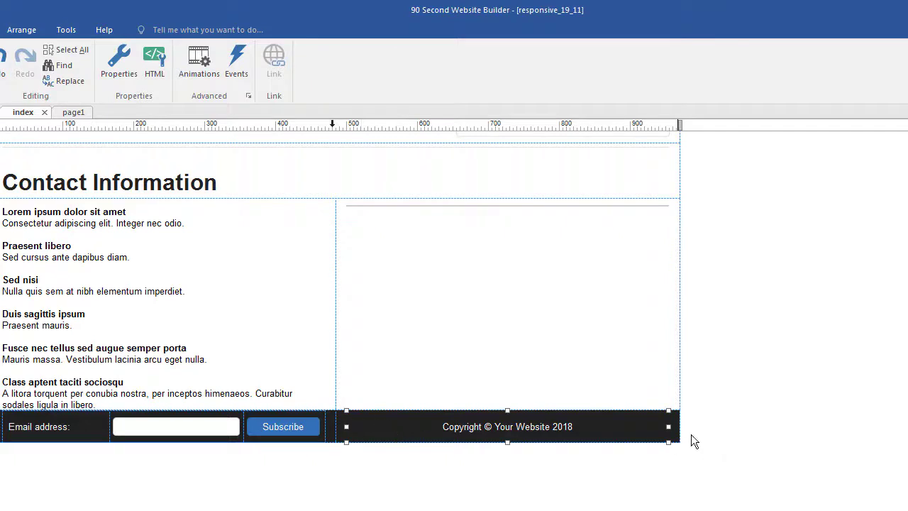
left_click(256, 429)
left_click(188, 428)
left_click(75, 427)
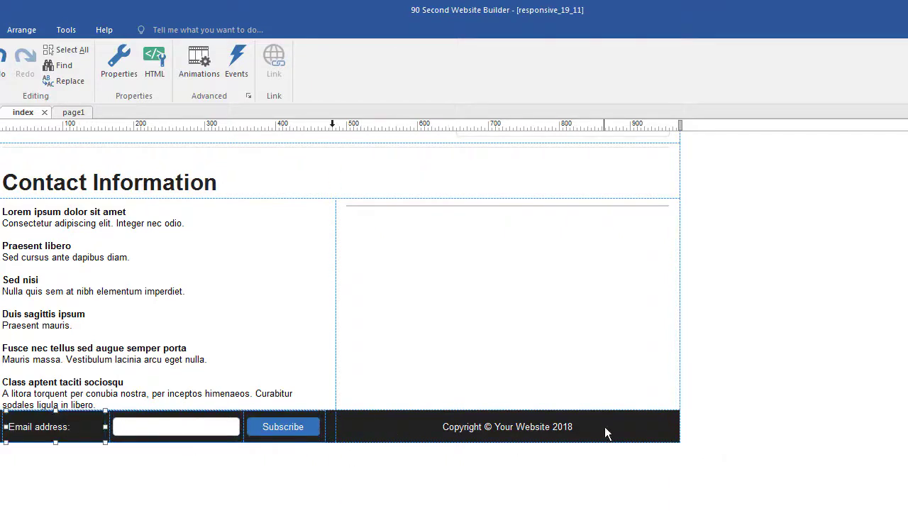
Review the general settings of the footer's two-column layout grid and close its properties without changes
left_click(674, 421)
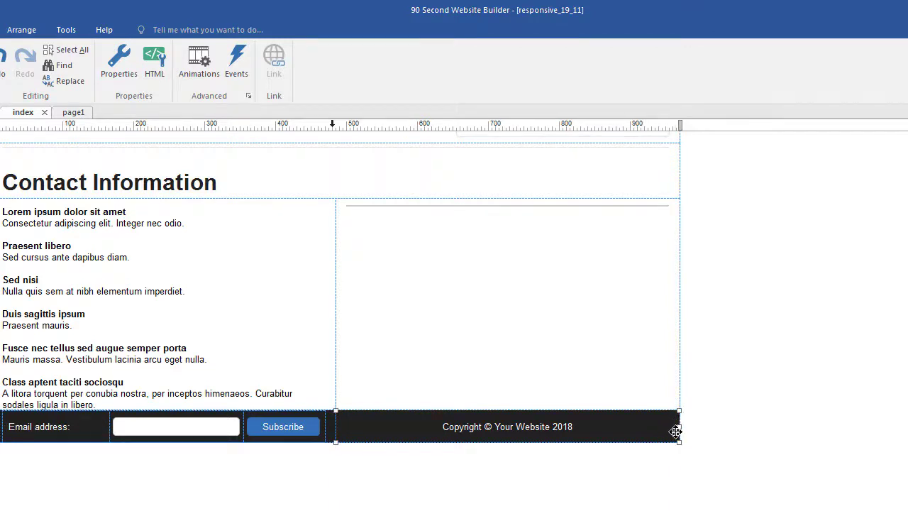
double_click(675, 428)
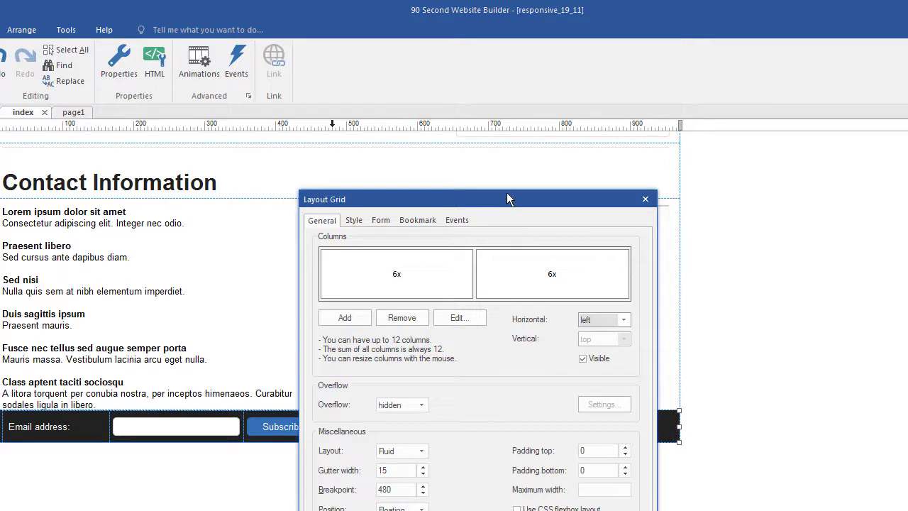
left_click_drag(506, 193, 722, 104)
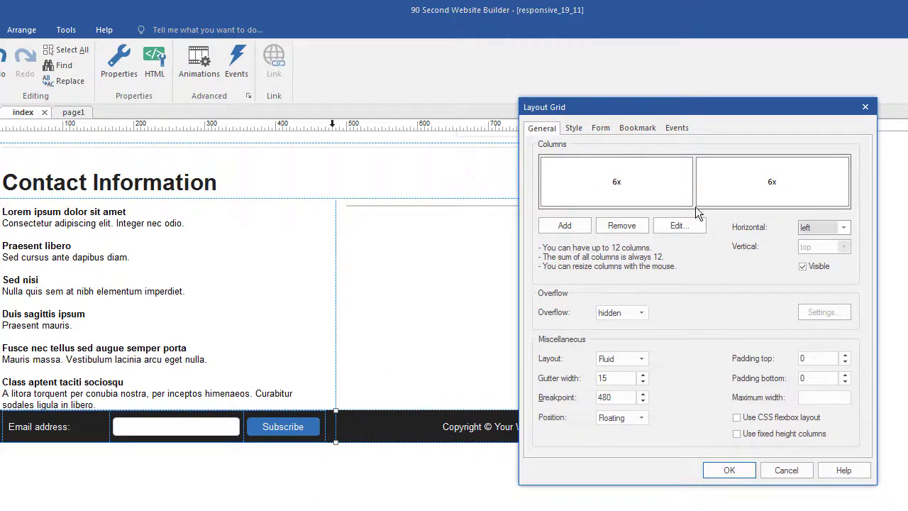
left_click_drag(683, 107, 452, 100)
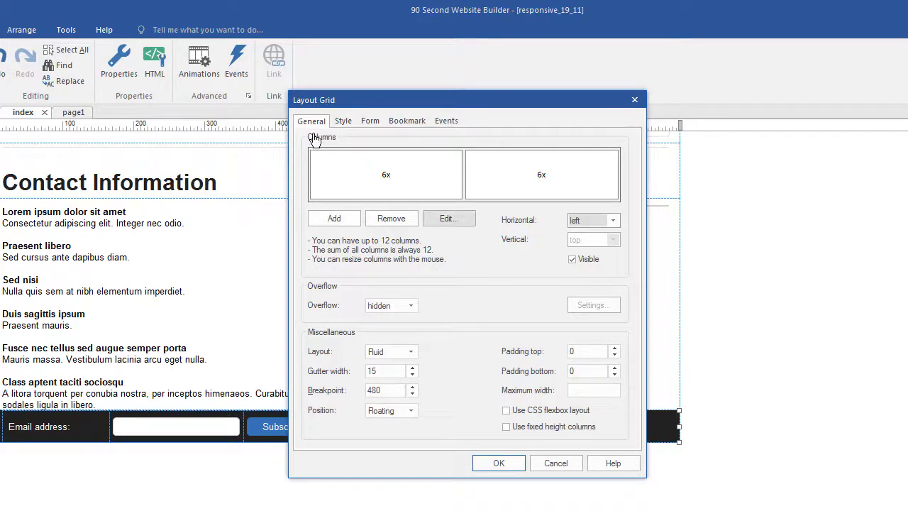
left_click(557, 463)
Inspect the footer grid's nested columns, selecting the Subscribe button, the input field and the Email address label in turn
left_click(385, 421)
left_click_drag(411, 428, 499, 427)
left_click(332, 427)
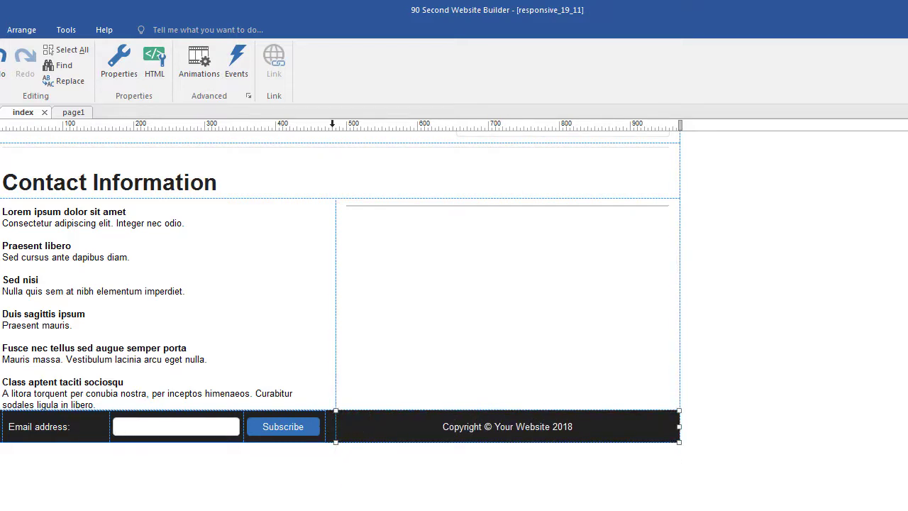
left_click(285, 426)
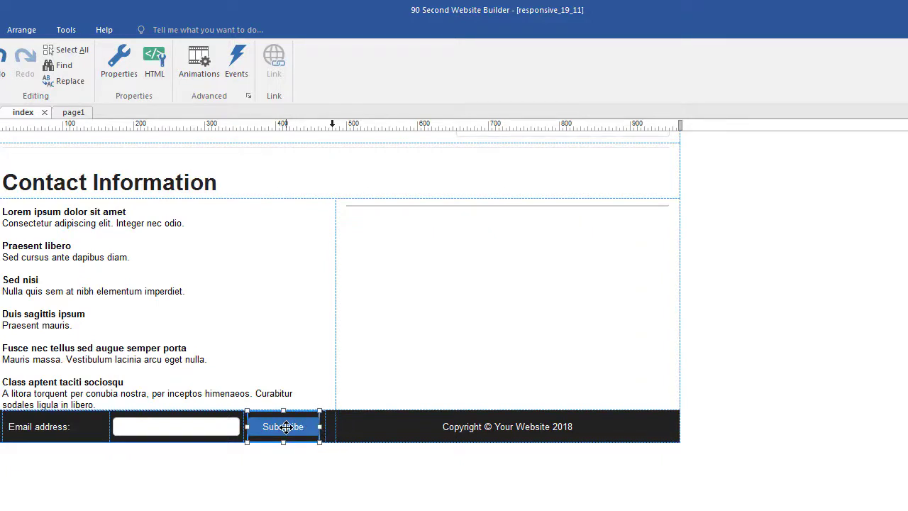
mouse_move(285, 427)
left_mouse_down()
mouse_move(284, 474)
mouse_move(285, 426)
left_mouse_up()
left_click(158, 424)
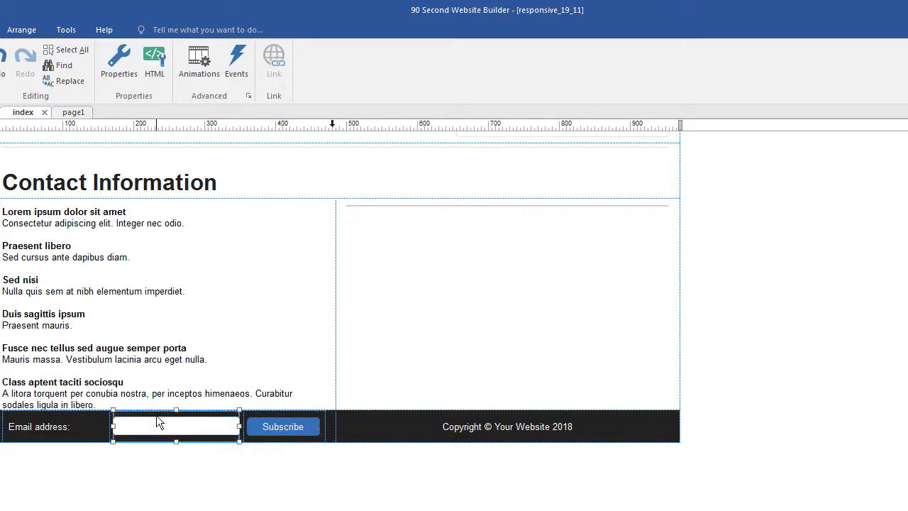
mouse_move(156, 416)
left_mouse_down()
mouse_move(148, 470)
mouse_move(158, 423)
left_mouse_up()
left_click(71, 430)
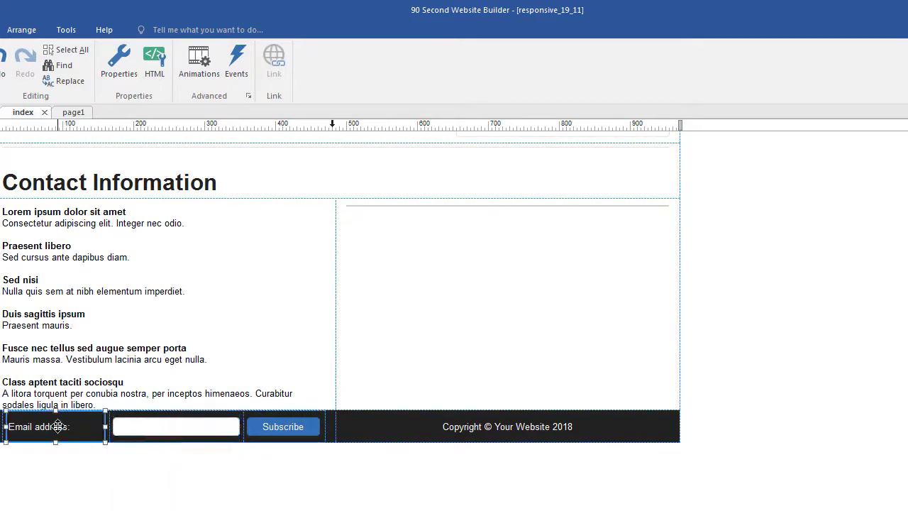
left_click_drag(10, 427, 67, 425)
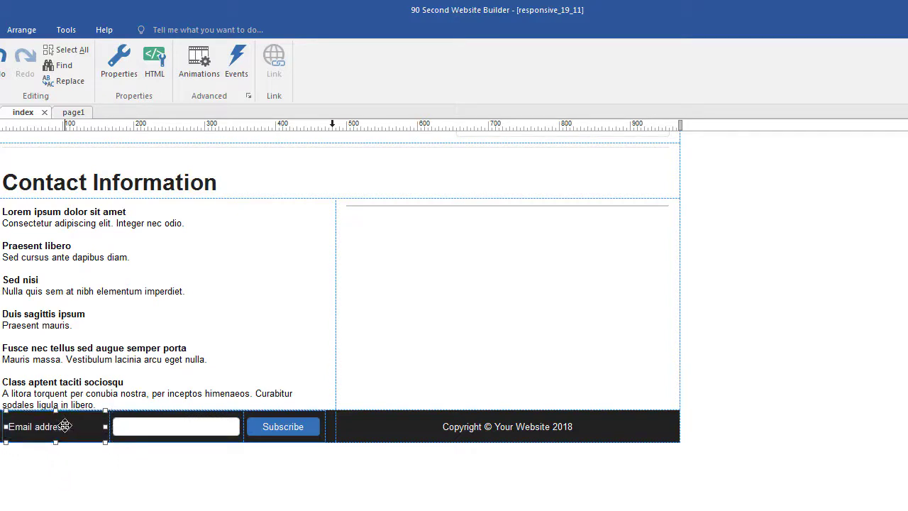
left_click(126, 430)
left_click(270, 435)
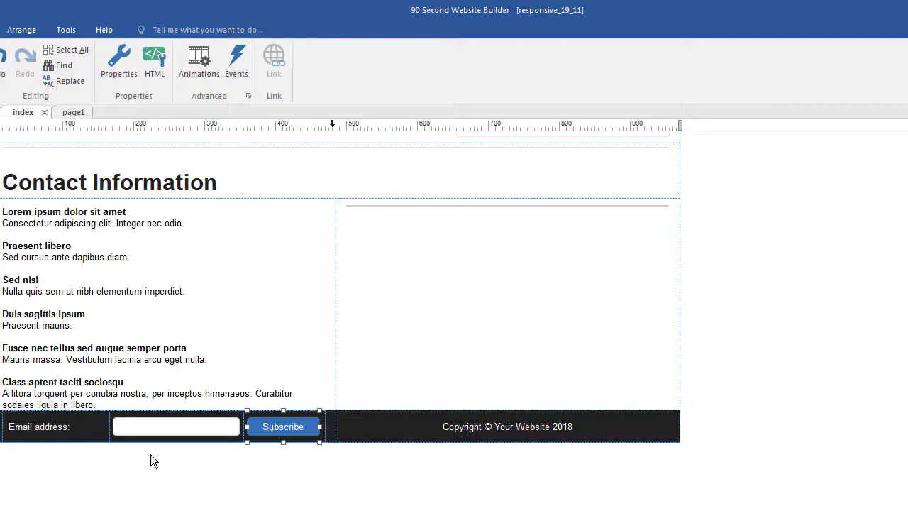
left_click(71, 431)
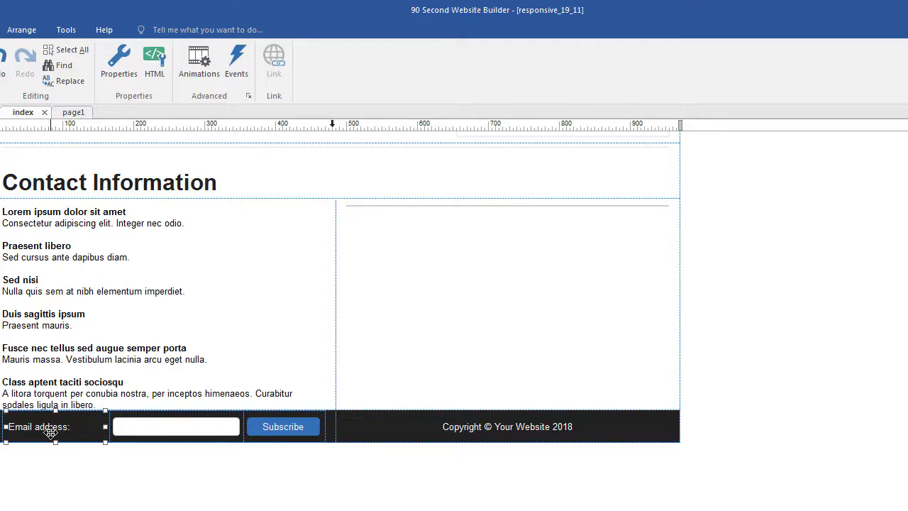
left_click(136, 428)
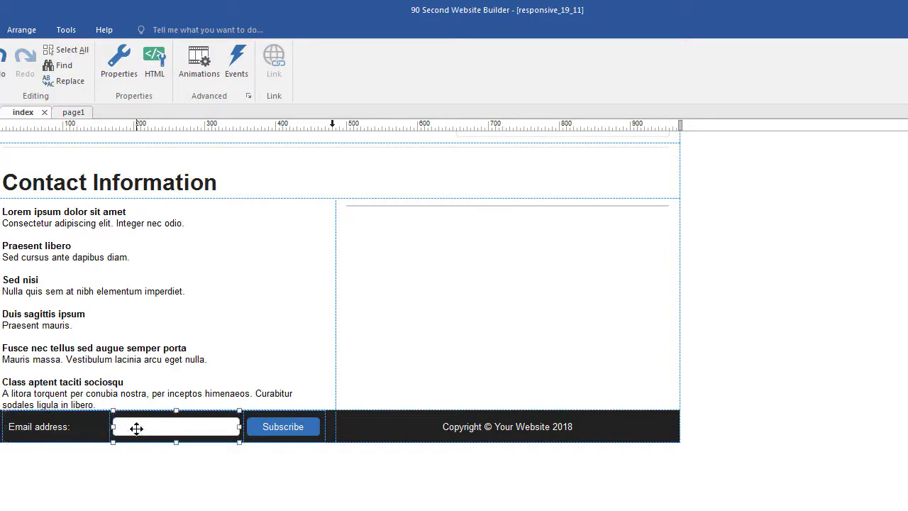
left_click(263, 434)
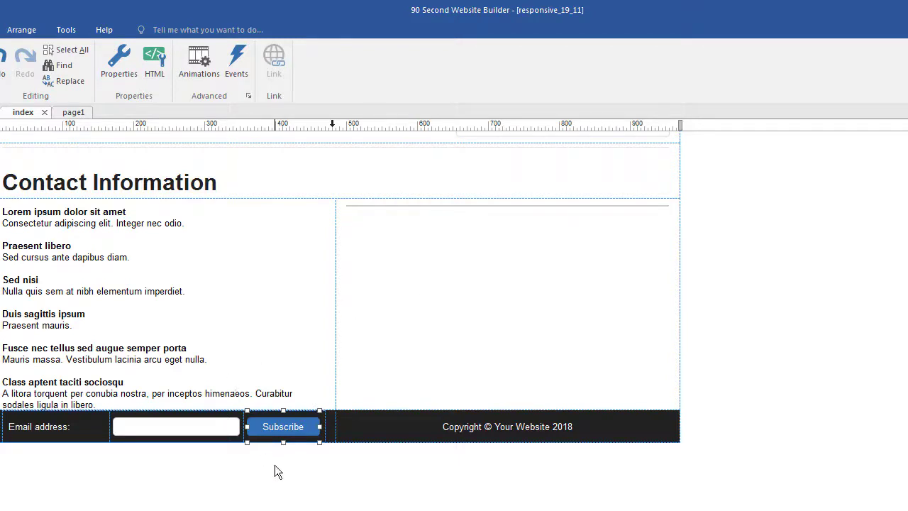
Try enabling the form on the footer layout grid with the built-in PHP form processor script, and cancel the changes
left_click(330, 424)
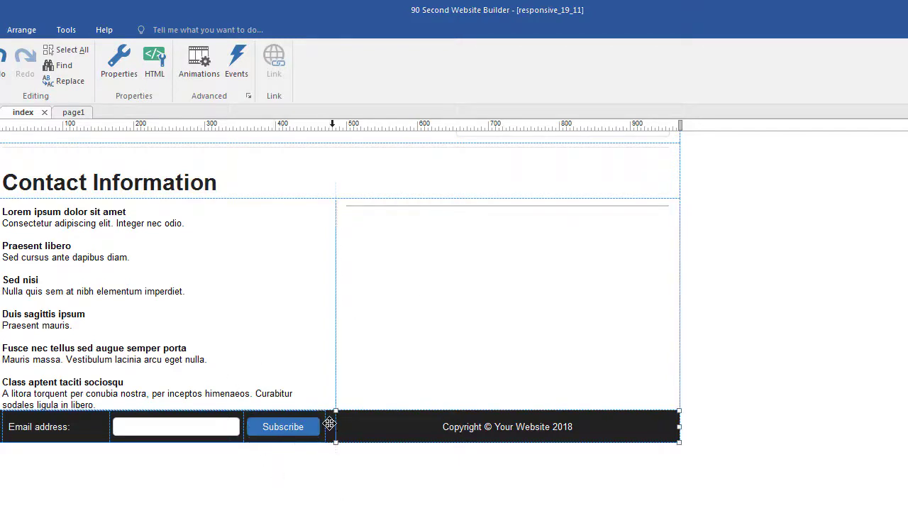
double_click(330, 424)
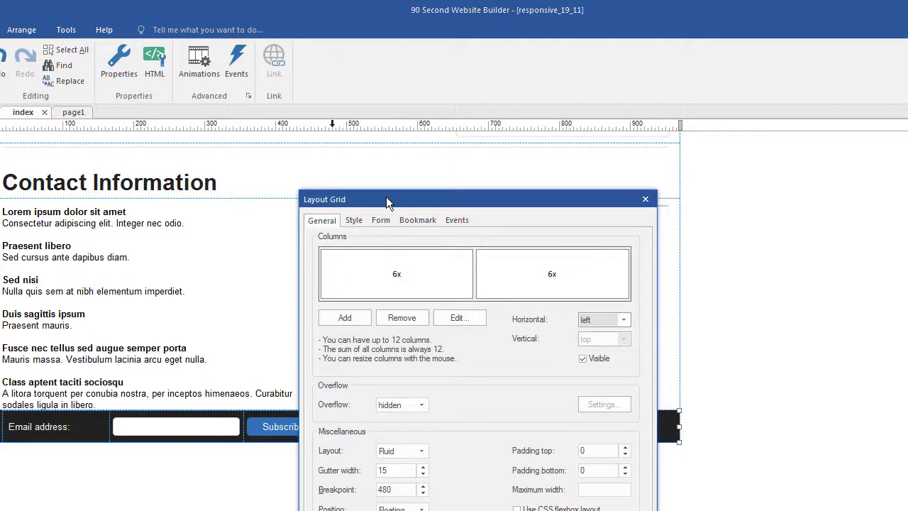
left_click_drag(388, 202, 397, 152)
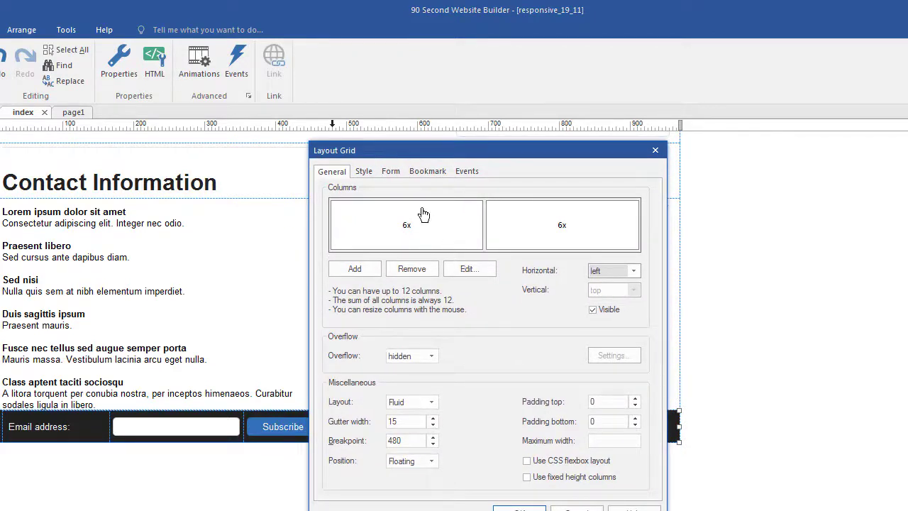
left_click(390, 171)
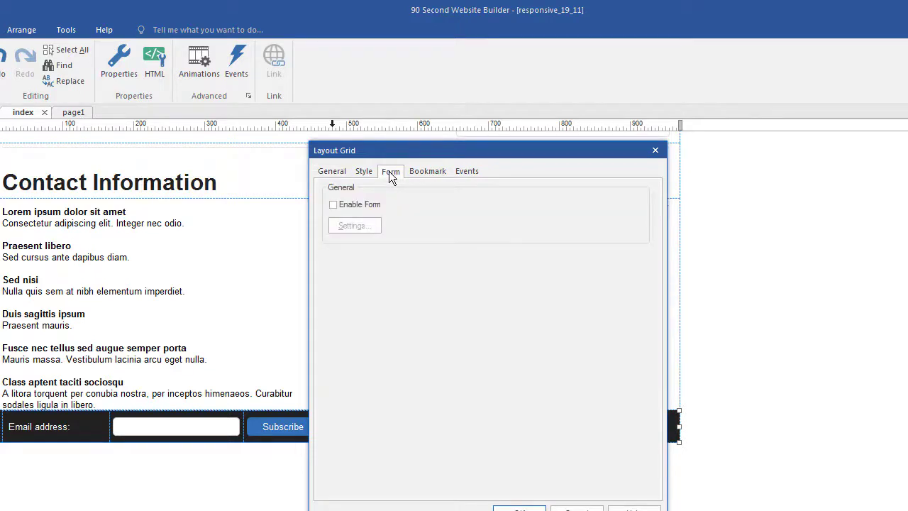
left_click(327, 196)
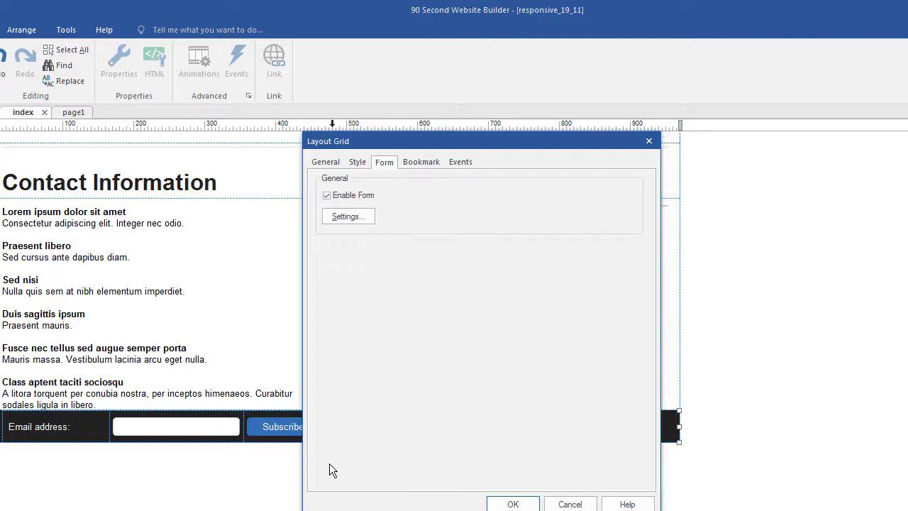
left_click(343, 218)
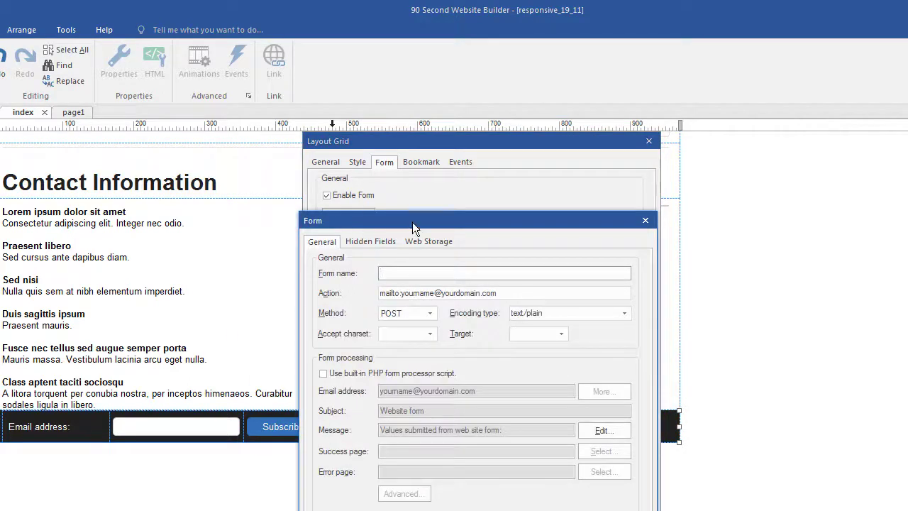
left_click_drag(377, 207, 358, 191)
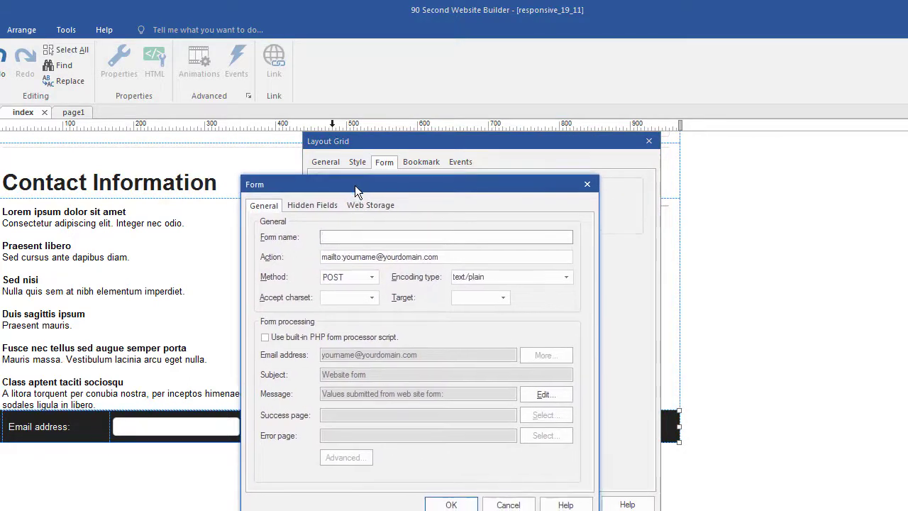
left_click(265, 338)
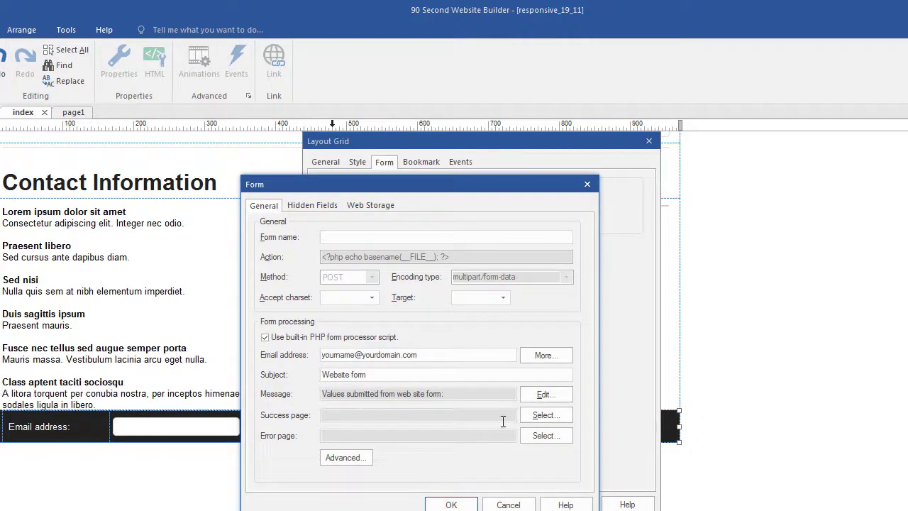
left_click(495, 507)
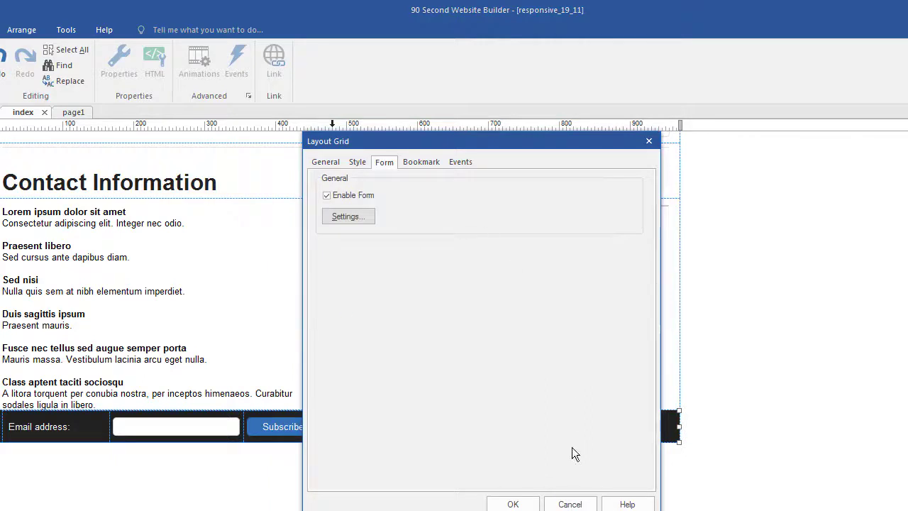
left_click(569, 504)
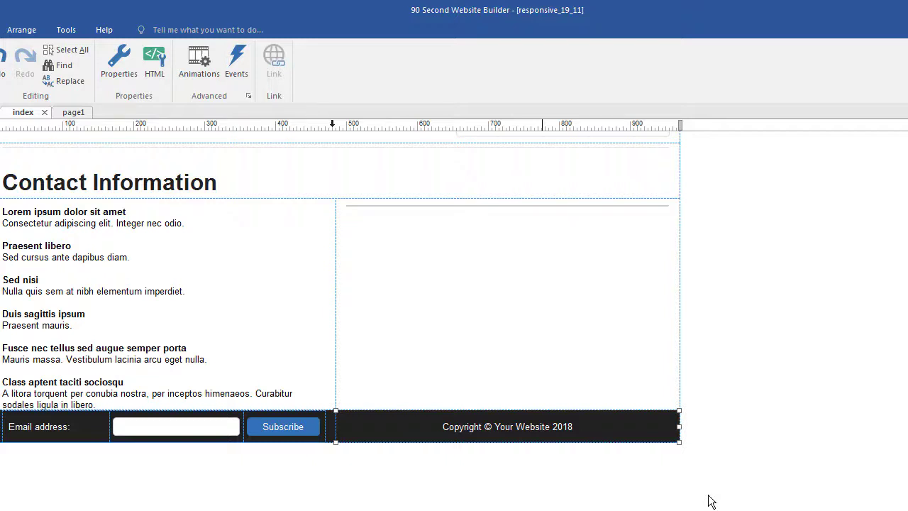
Move the header's LayoutGrid1 below LayoutGrid3 in the index page's object order
scroll(341, 319, "up", 15)
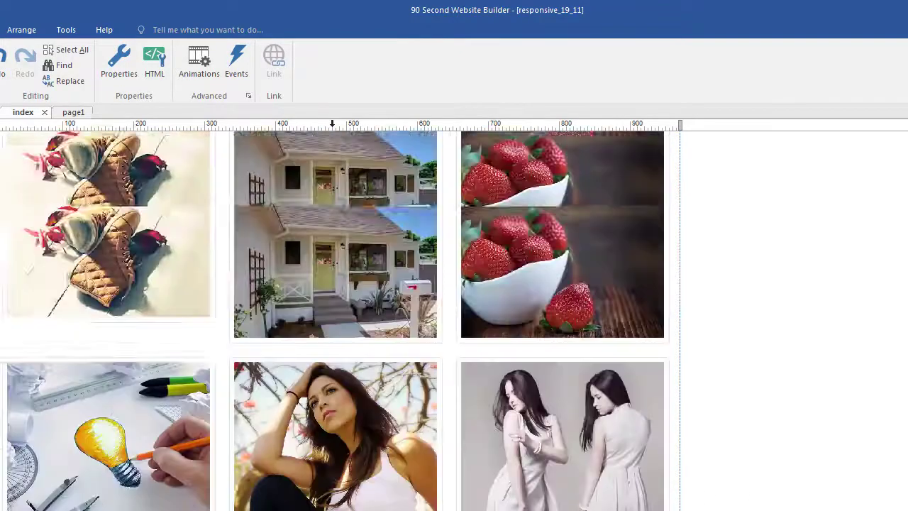
scroll(877, 251, "down", 1)
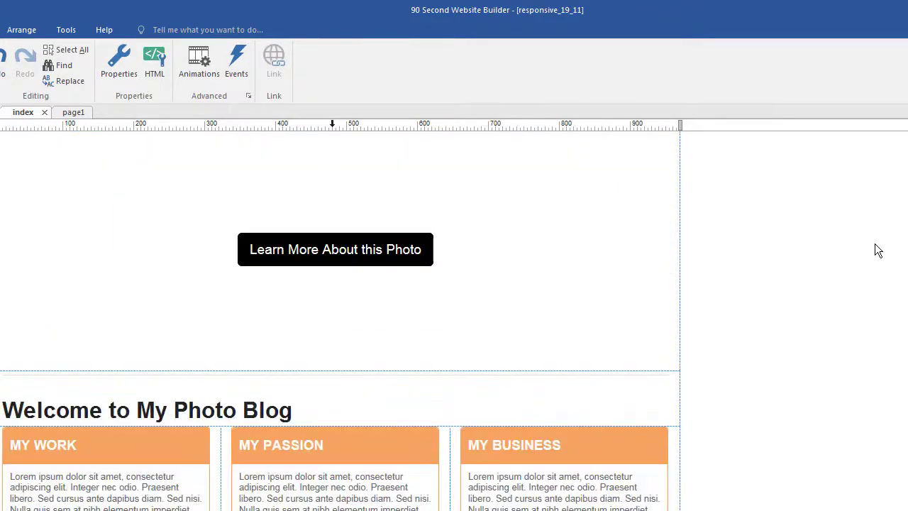
scroll(878, 249, "up", 1)
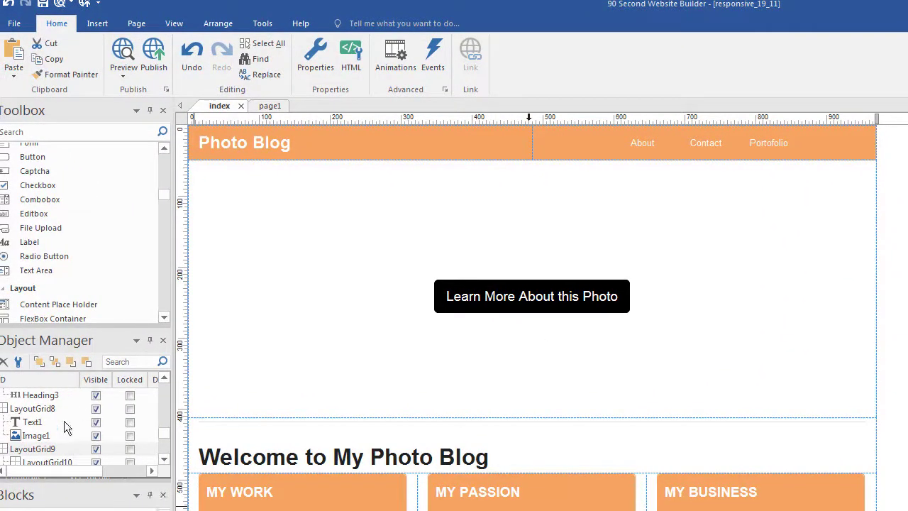
left_click_drag(167, 431, 178, 374)
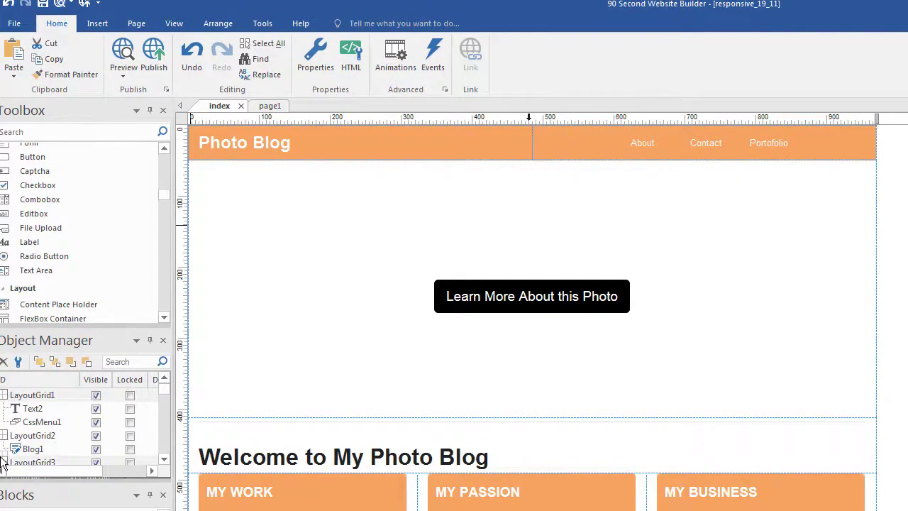
left_click_drag(32, 396, 32, 462)
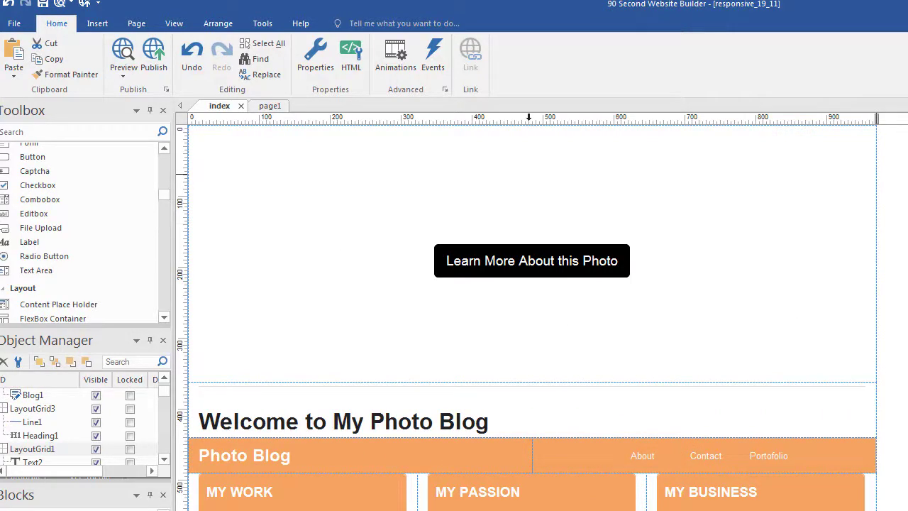
Move Blog1 out of LayoutGrid2 to a free position overlapping the page's right edge
left_click_drag(720, 220, 901, 369)
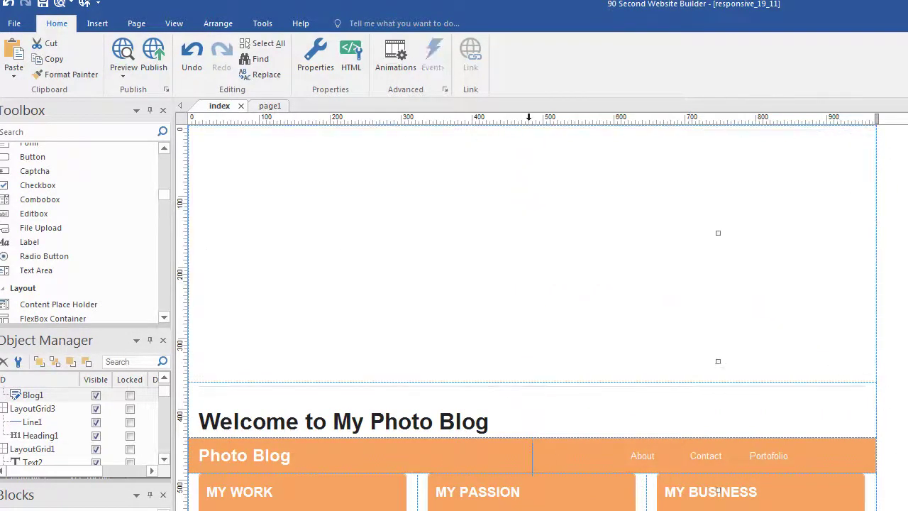
left_click(516, 176)
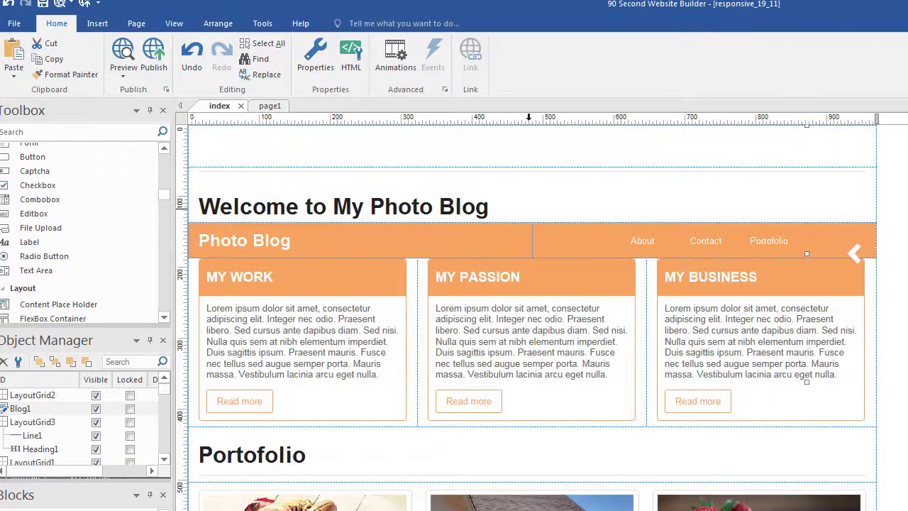
left_click(800, 148)
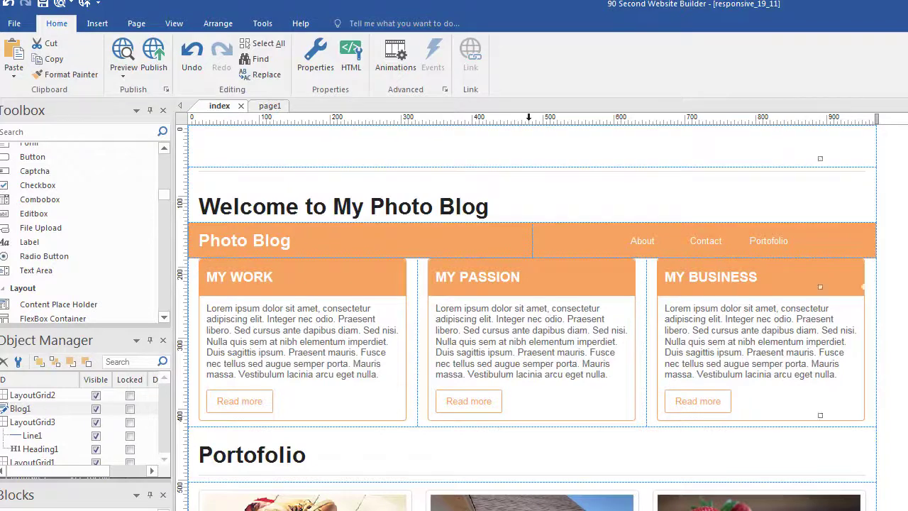